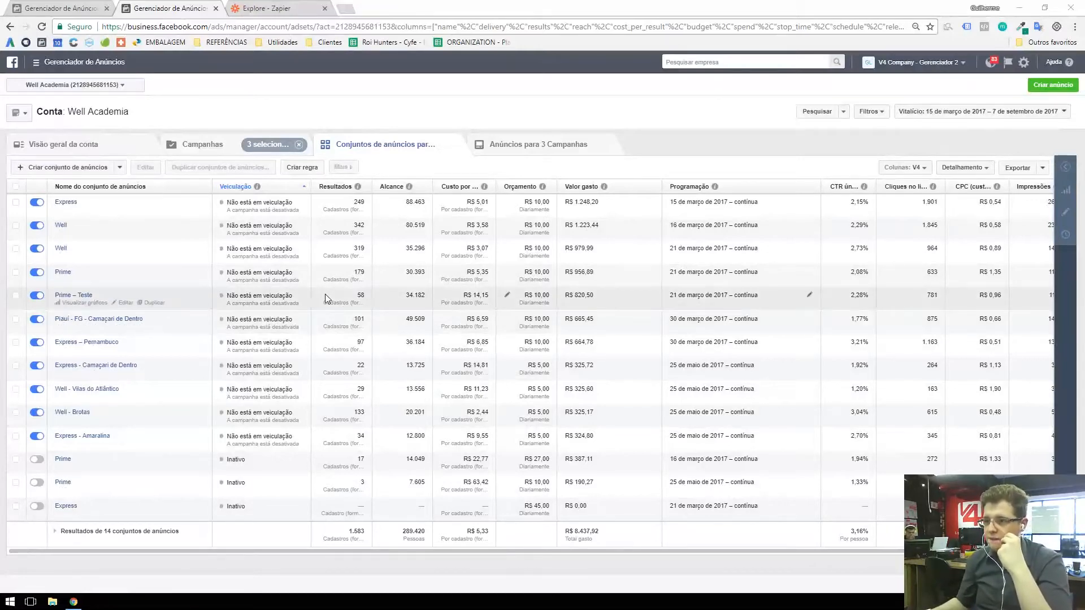
Step: Start a new Well Academia campaign with the Geração de cadastros objective and continue to its ad set
{"action": "left_click", "coordinate": [72, 9]}
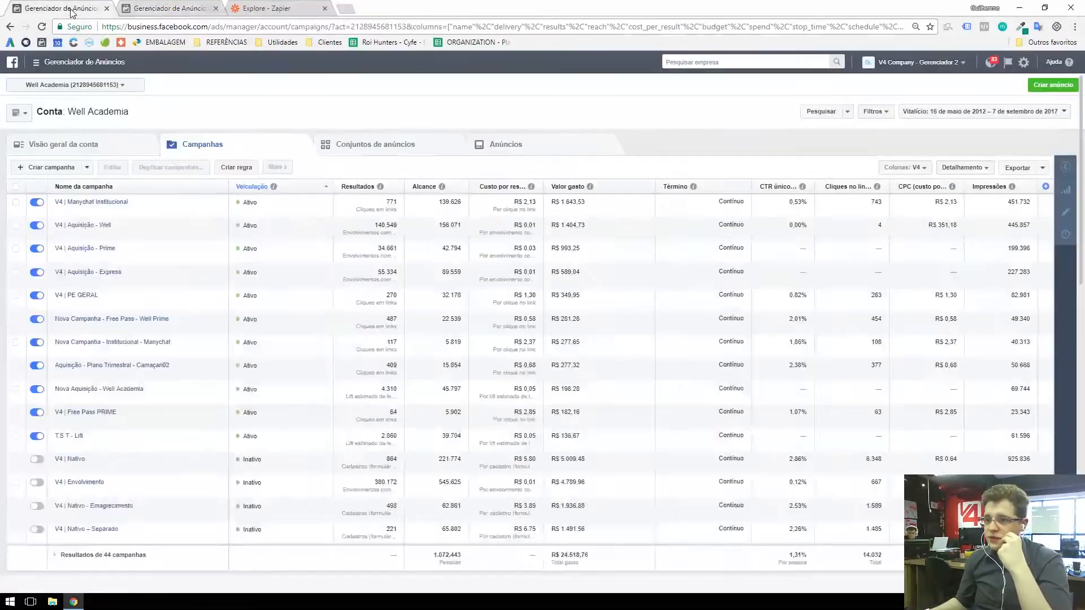
{"action": "left_click", "coordinate": [46, 169]}
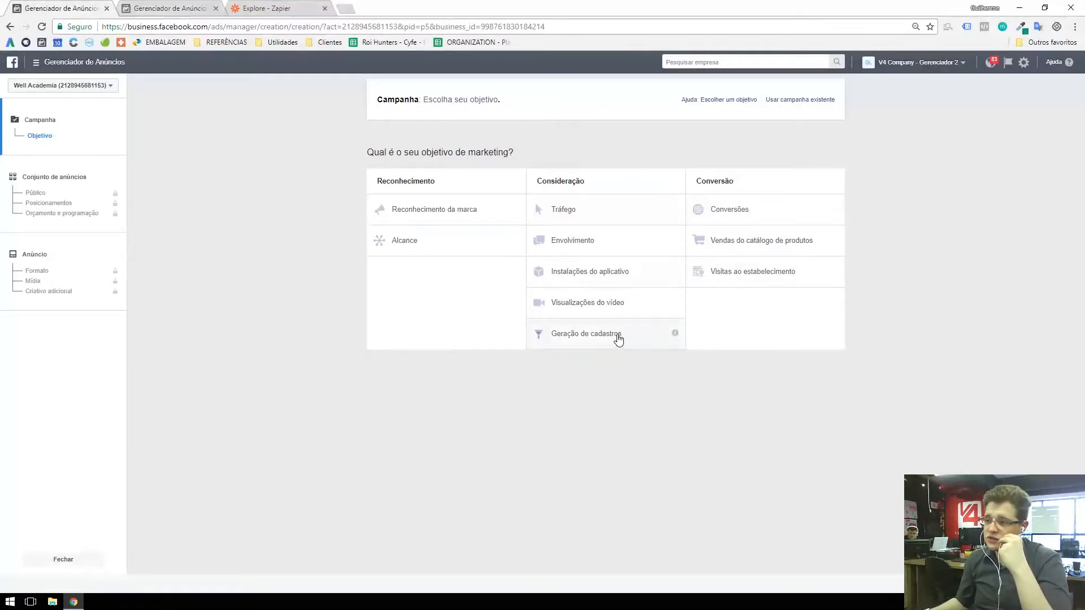
{"action": "left_click", "coordinate": [583, 342]}
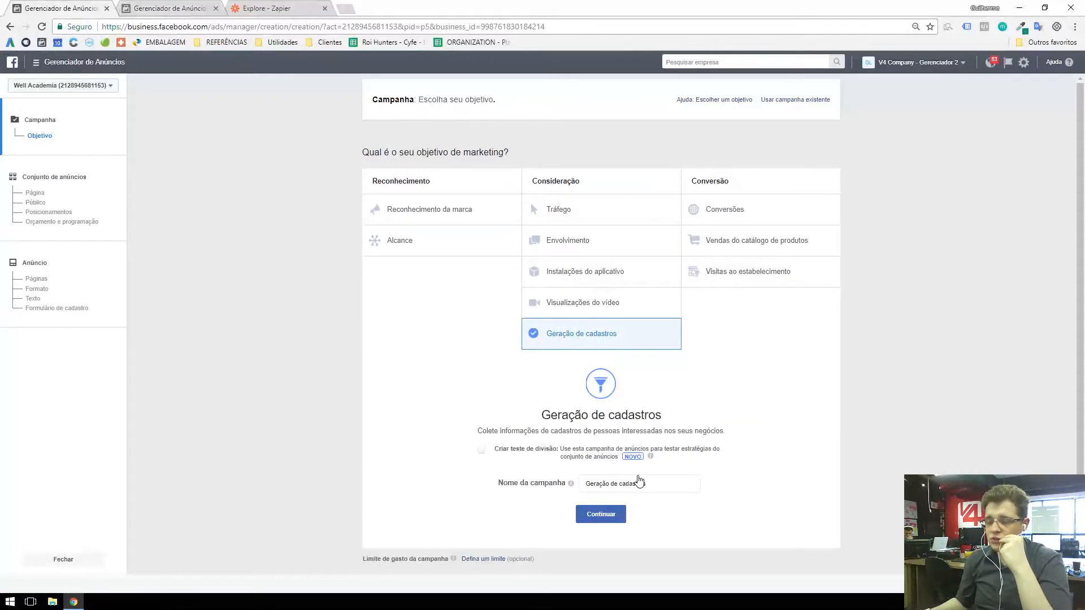
{"action": "left_click", "coordinate": [600, 516]}
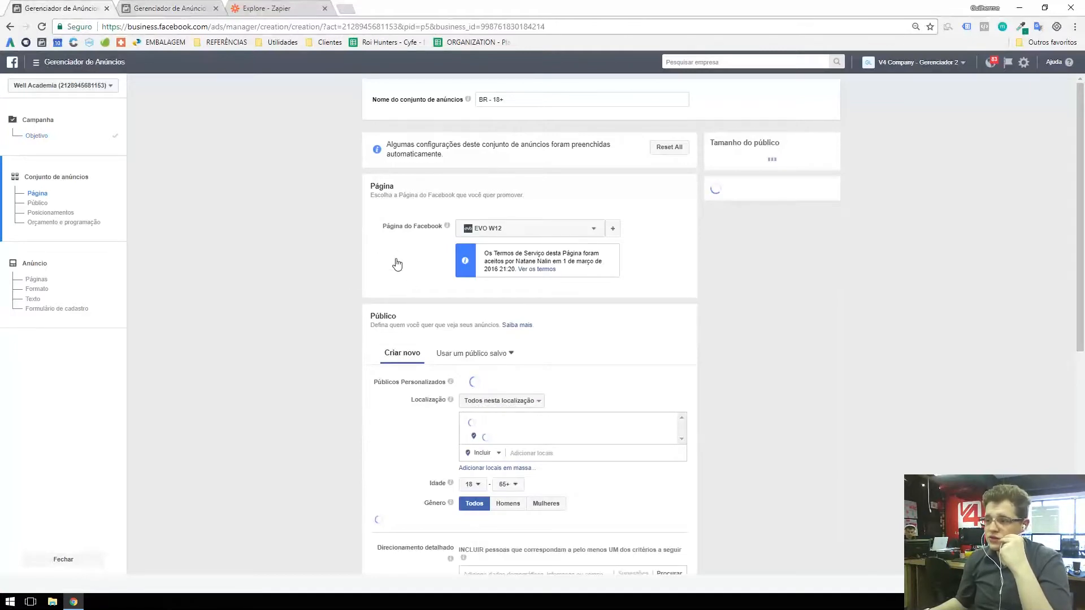
Step: Choose Well Prime Academia as the Facebook page that the ad set promotes
{"action": "left_click", "coordinate": [530, 232]}
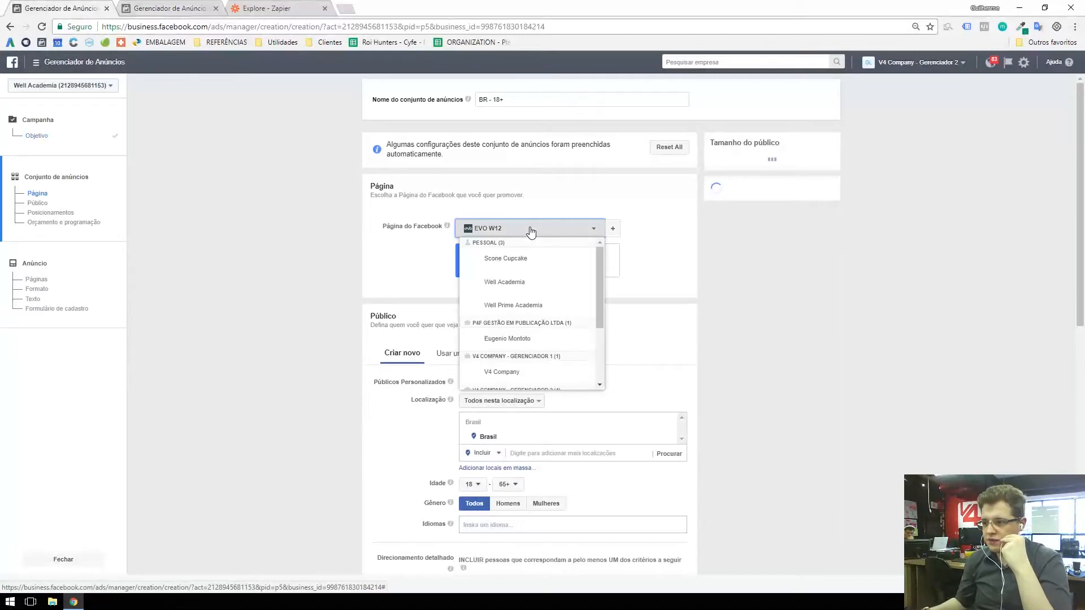
{"action": "scroll", "coordinate": [566, 276], "scroll_direction": "up", "scroll_amount": 1}
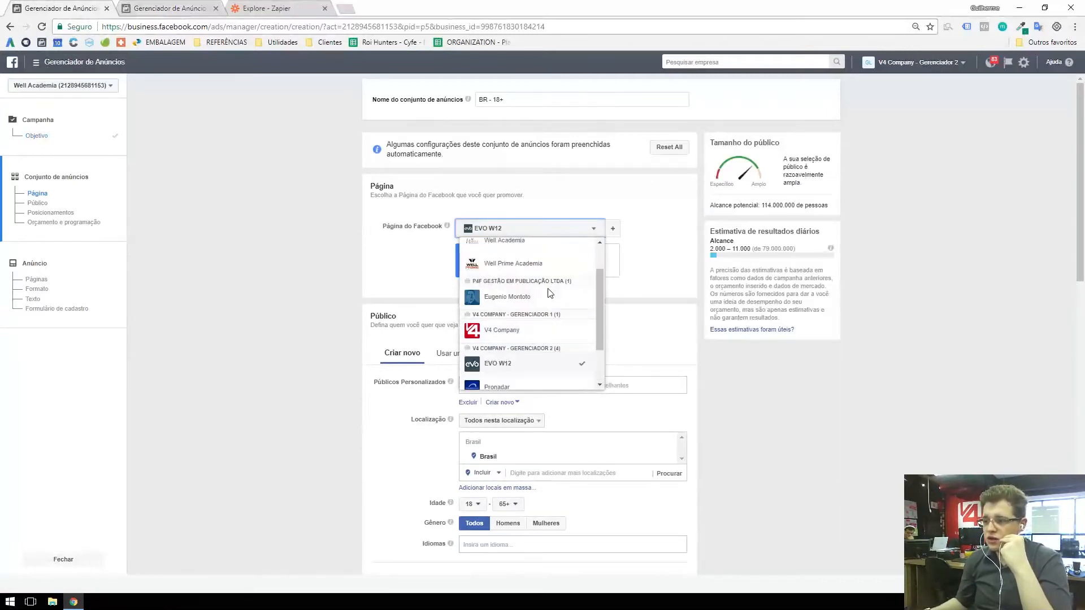
{"action": "left_click", "coordinate": [520, 268]}
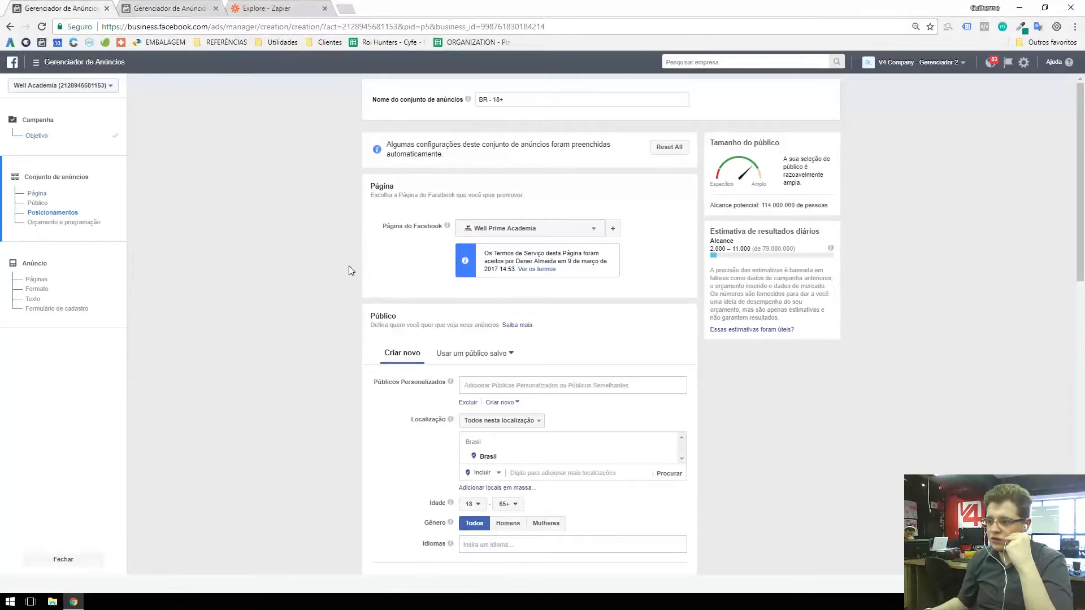
Step: Switch the ad set to manually edited placements and expand the Messenger platform's placement options
{"action": "scroll", "coordinate": [354, 266], "scroll_direction": "down", "scroll_amount": 1}
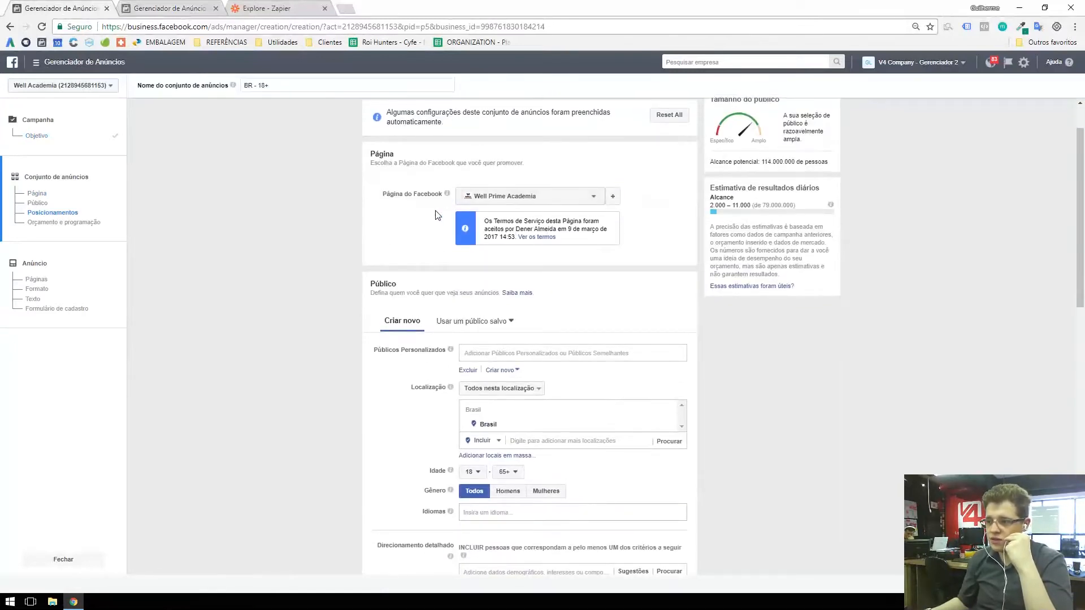
{"action": "scroll", "coordinate": [407, 232], "scroll_direction": "down", "scroll_amount": 2}
{"action": "scroll", "coordinate": [425, 225], "scroll_direction": "up", "scroll_amount": 2}
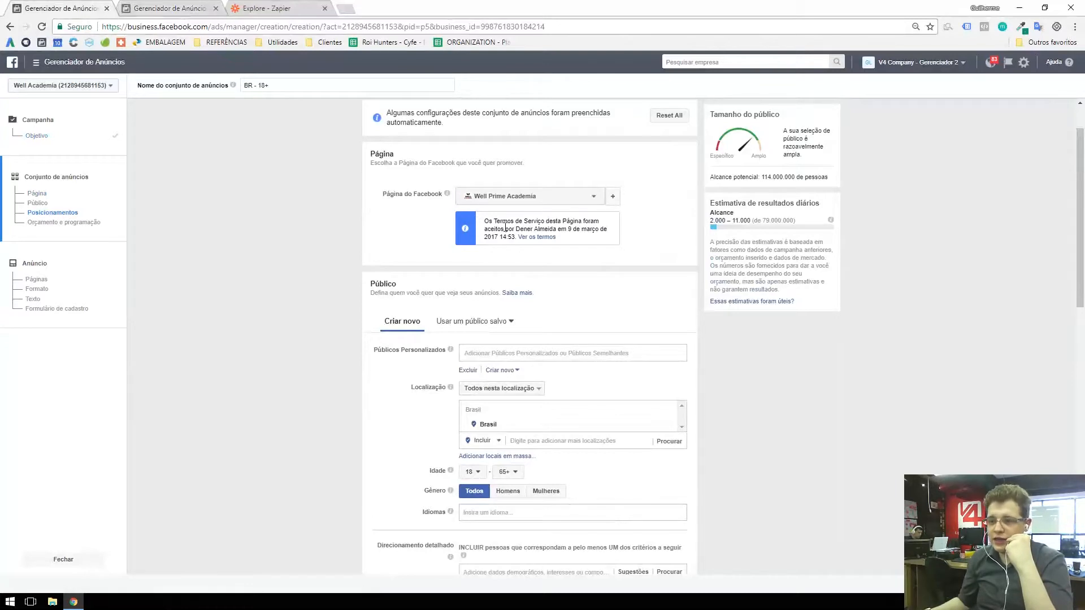
{"action": "scroll", "coordinate": [438, 226], "scroll_direction": "down", "scroll_amount": 2}
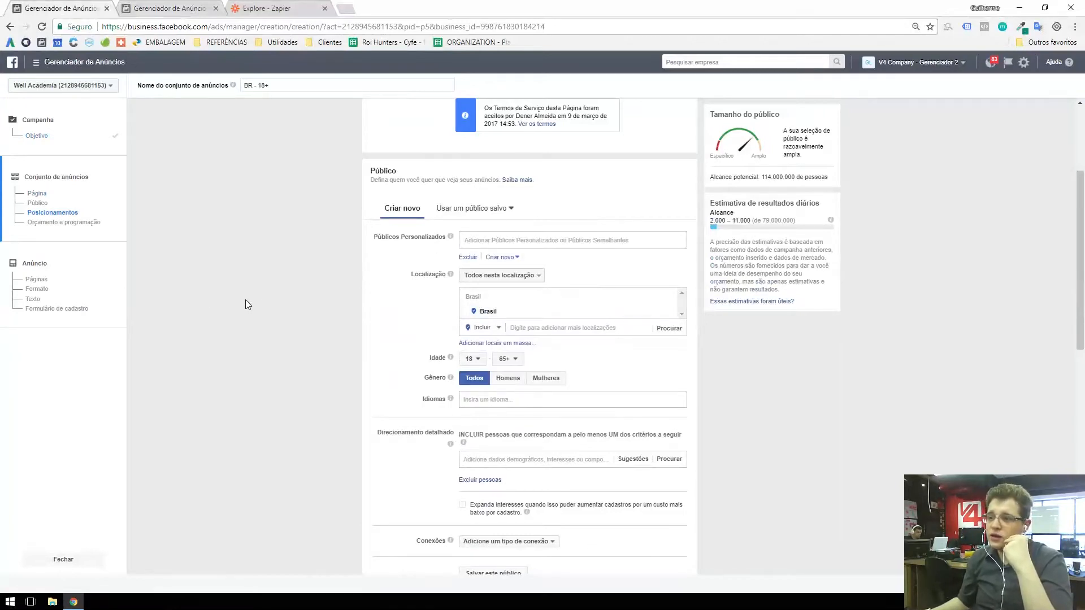
{"action": "scroll", "coordinate": [254, 302], "scroll_direction": "down", "scroll_amount": 6}
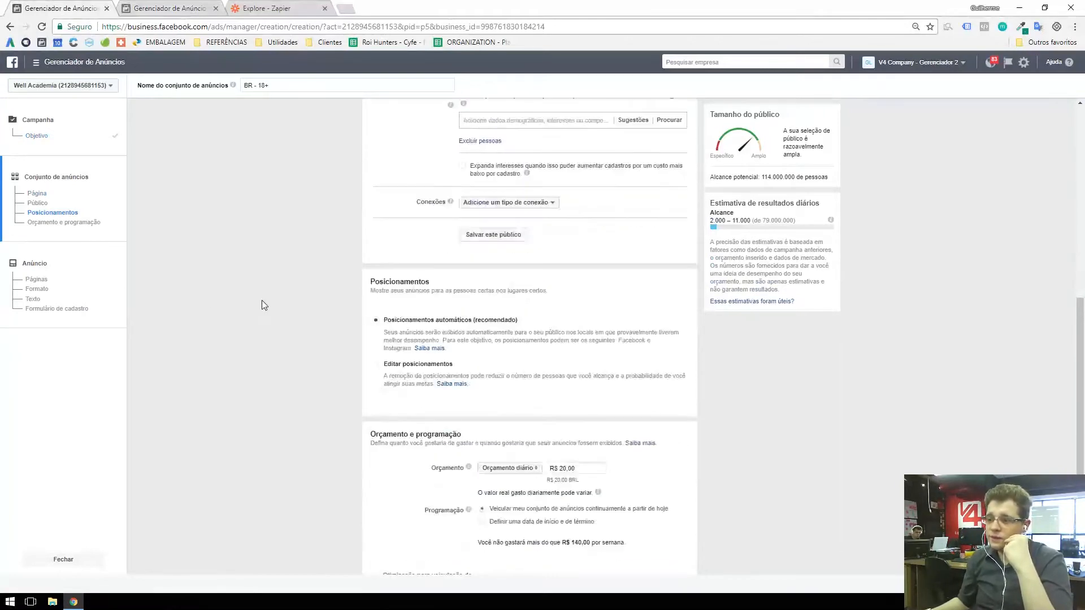
{"action": "left_click", "coordinate": [377, 372]}
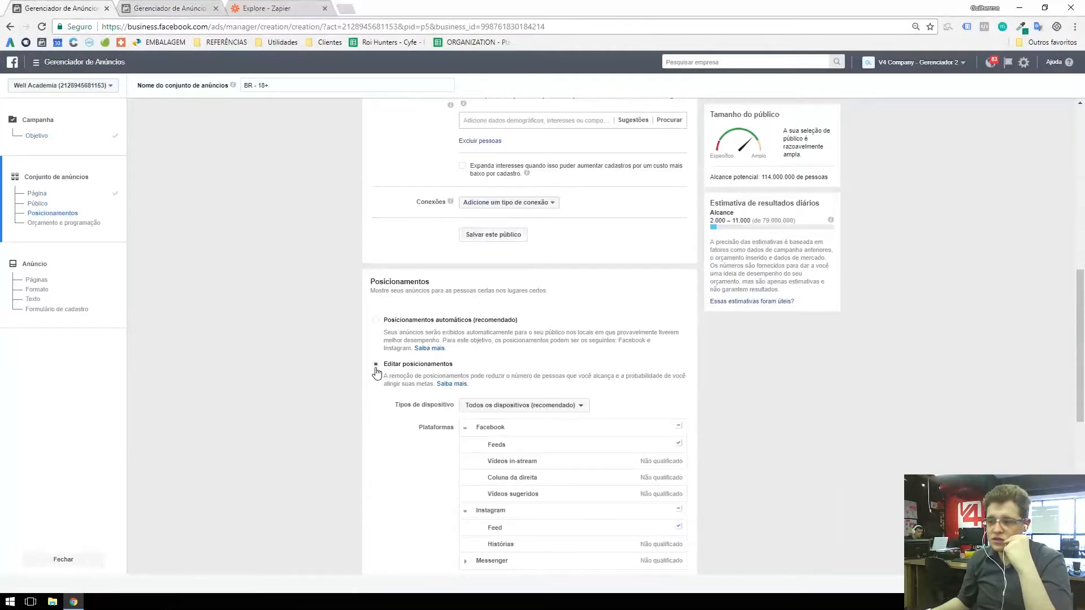
{"action": "scroll", "coordinate": [327, 309], "scroll_direction": "down", "scroll_amount": 2}
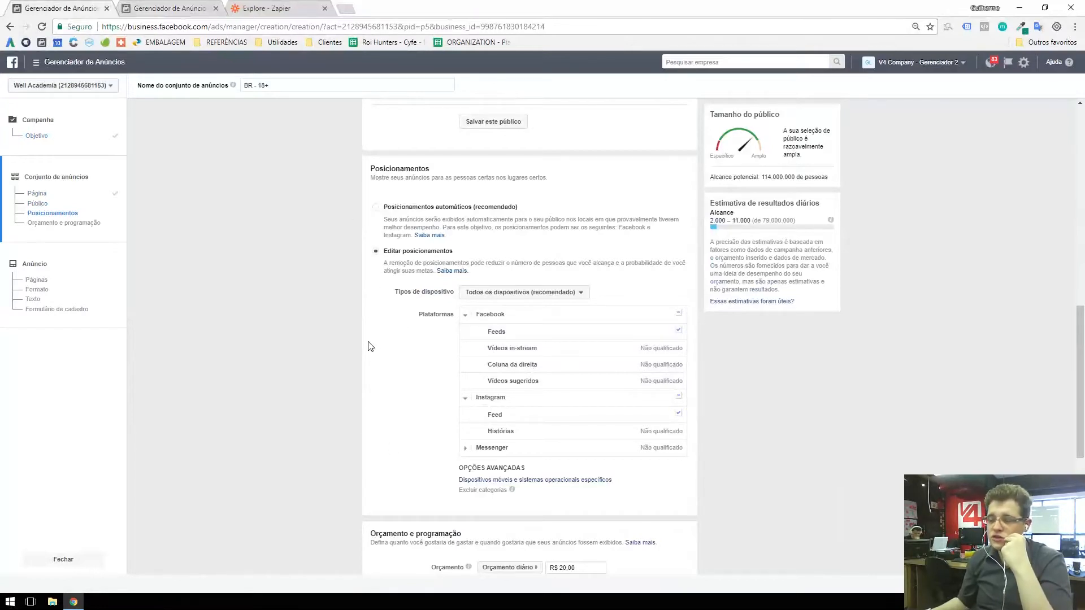
{"action": "left_click", "coordinate": [465, 448]}
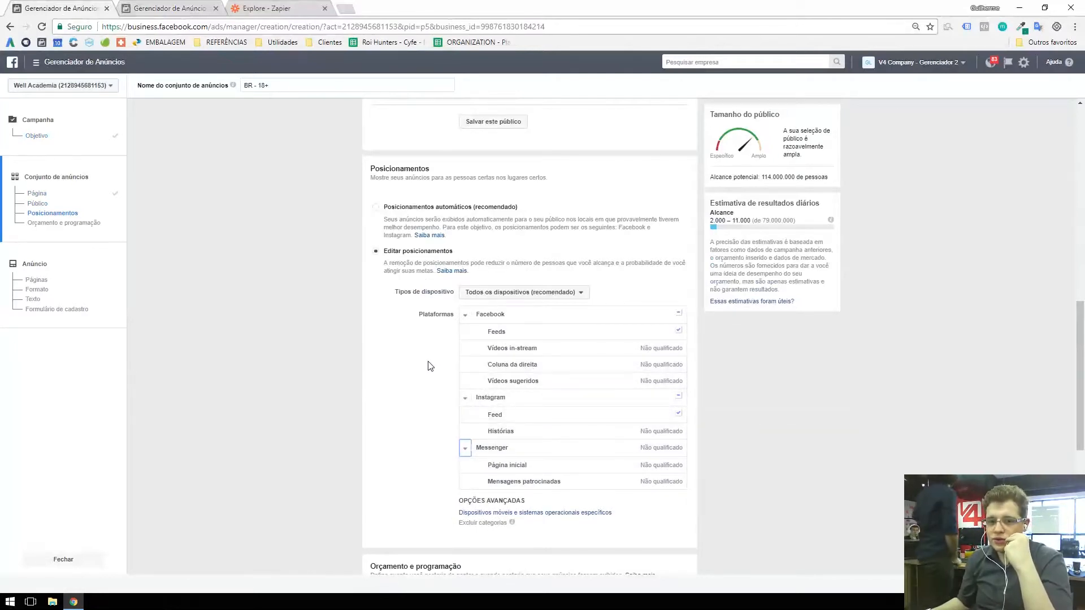
Step: Review the ad set's budget and scheduling settings, and continue to the ad setup
{"action": "scroll", "coordinate": [390, 378], "scroll_direction": "down", "scroll_amount": 2}
{"action": "scroll", "coordinate": [385, 373], "scroll_direction": "down", "scroll_amount": 3}
{"action": "mouse_move", "coordinate": [468, 318]}
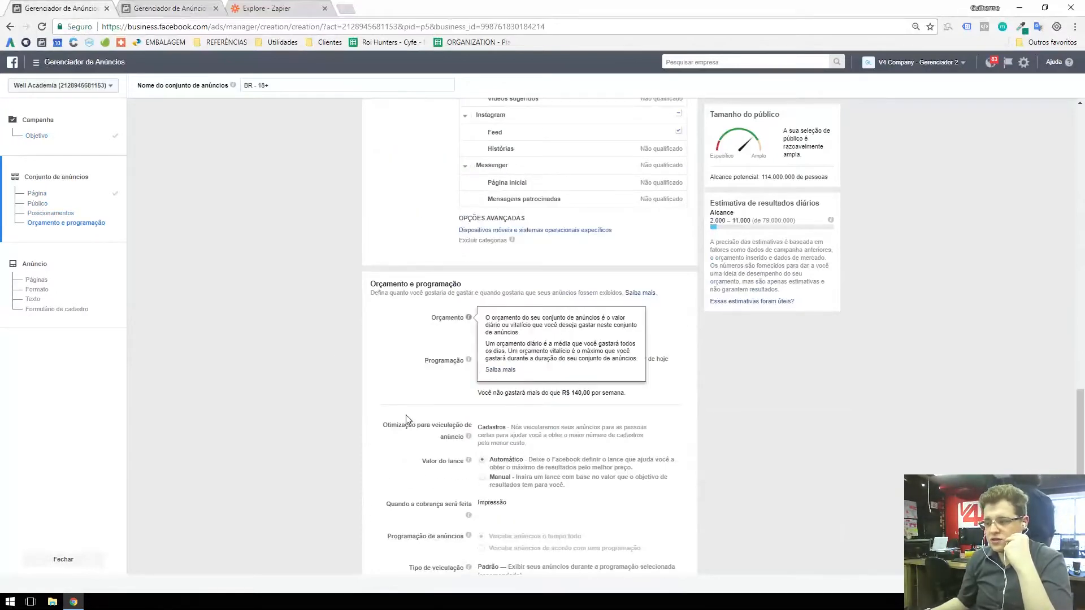
{"action": "scroll", "coordinate": [405, 419], "scroll_direction": "down", "scroll_amount": 1}
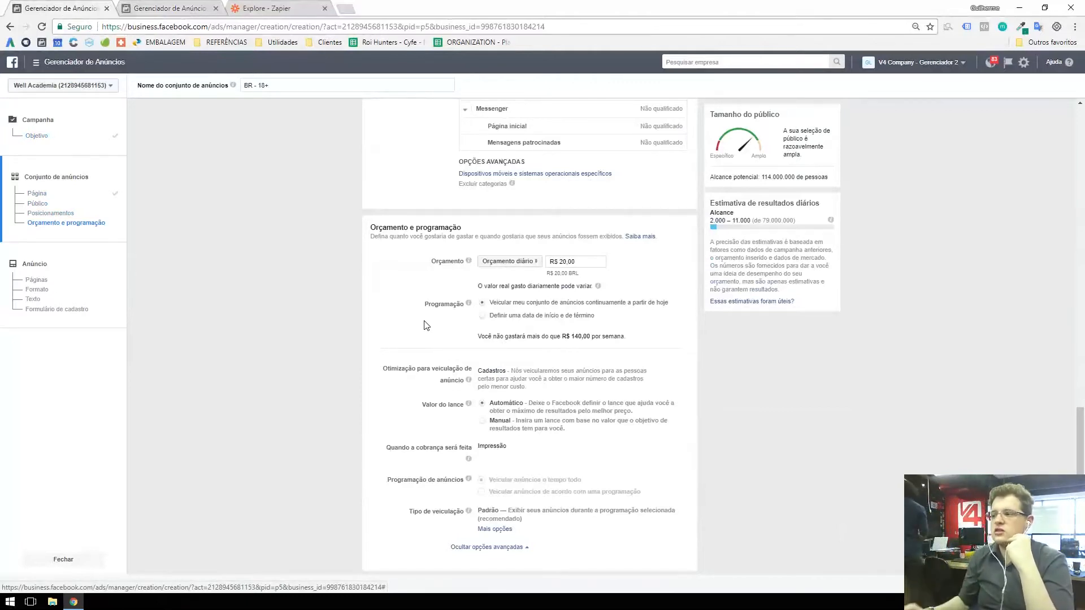
{"action": "scroll", "coordinate": [407, 305], "scroll_direction": "down", "scroll_amount": 1}
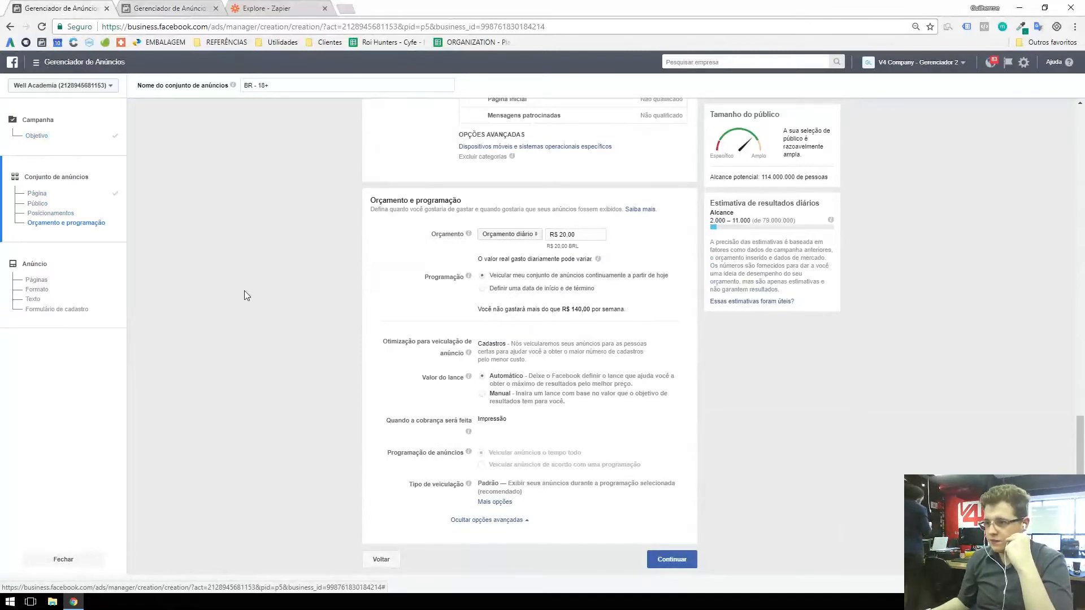
{"action": "left_click", "coordinate": [679, 561]}
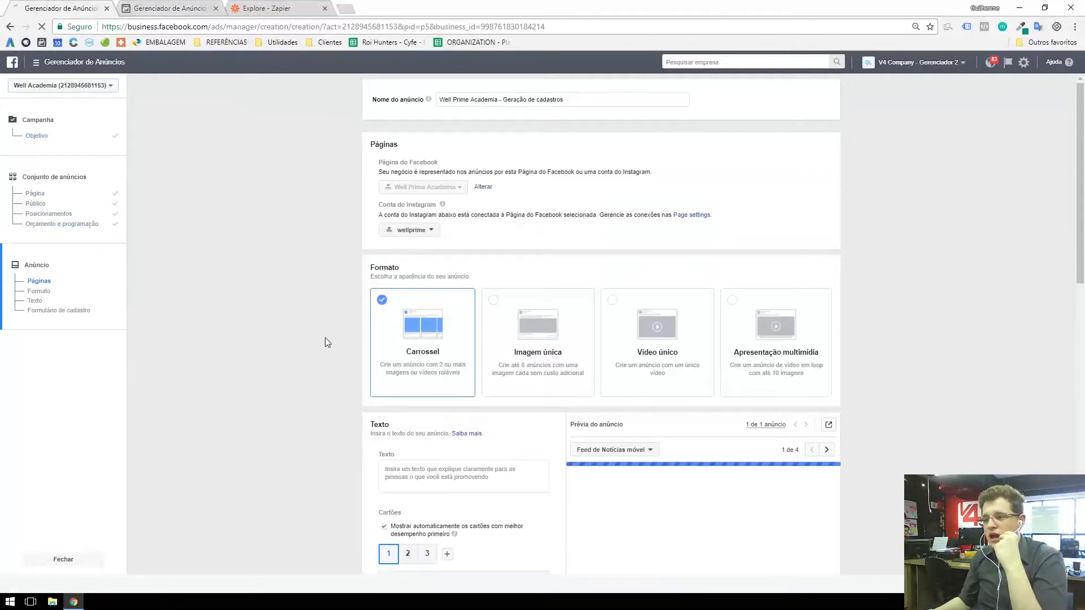
Step: Set the ad format to Imagem única
{"action": "scroll", "coordinate": [337, 307], "scroll_direction": "down", "scroll_amount": 1}
{"action": "left_click", "coordinate": [494, 284]}
{"action": "scroll", "coordinate": [404, 367], "scroll_direction": "down", "scroll_amount": 2}
{"action": "scroll", "coordinate": [404, 367], "scroll_direction": "down", "scroll_amount": 2}
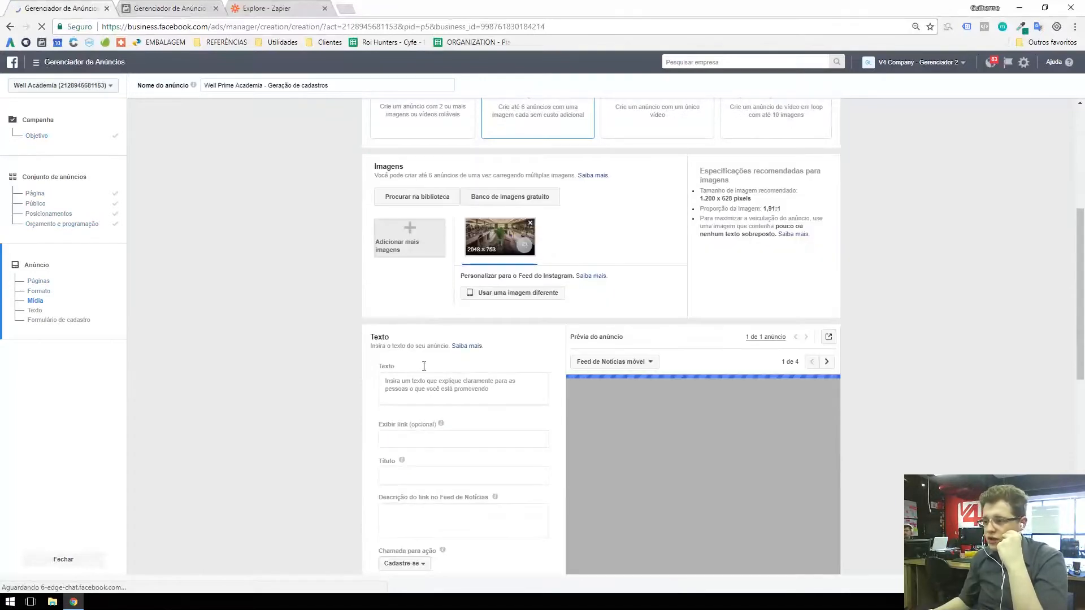
Step: Start creating a new lead form for the ad instead of using an existing one
{"action": "scroll", "coordinate": [428, 455], "scroll_direction": "down", "scroll_amount": 3}
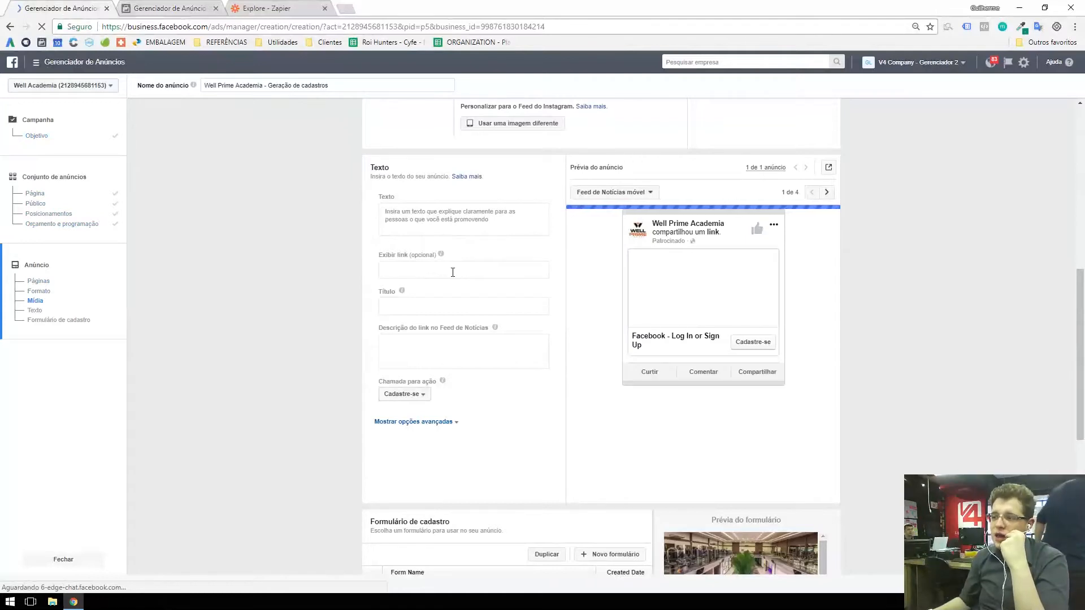
{"action": "scroll", "coordinate": [447, 266], "scroll_direction": "down", "scroll_amount": 3}
{"action": "scroll", "coordinate": [443, 263], "scroll_direction": "down", "scroll_amount": 1}
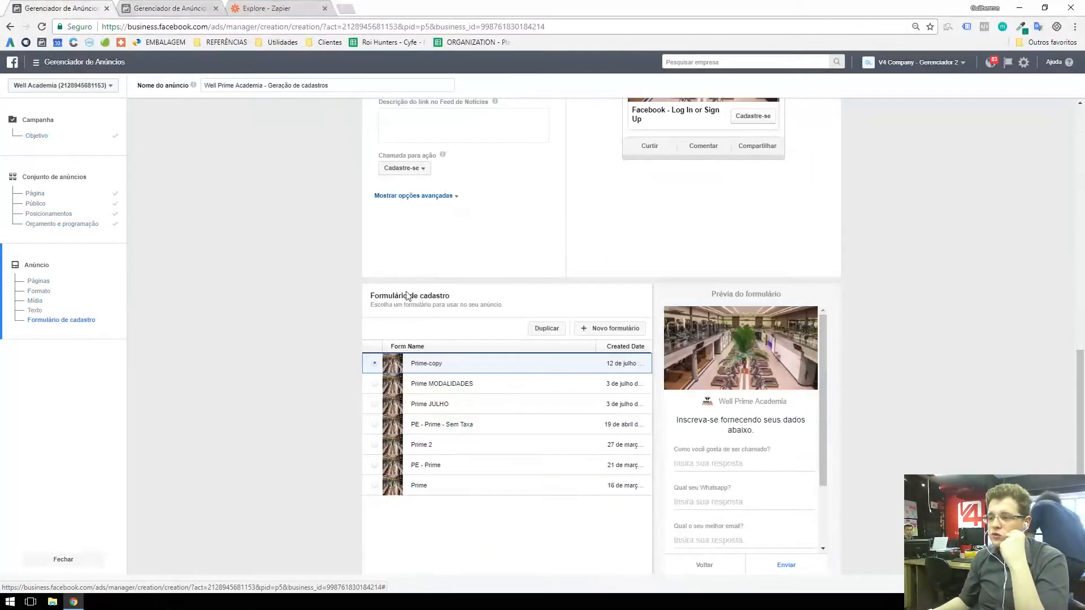
{"action": "scroll", "coordinate": [432, 325], "scroll_direction": "down", "scroll_amount": 1}
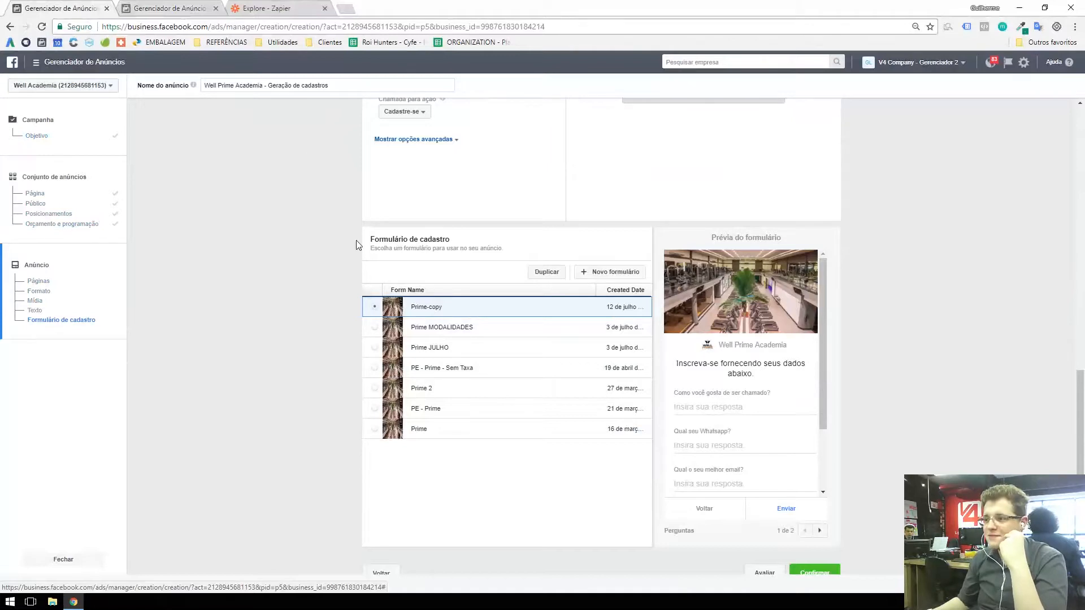
{"action": "left_click", "coordinate": [592, 273]}
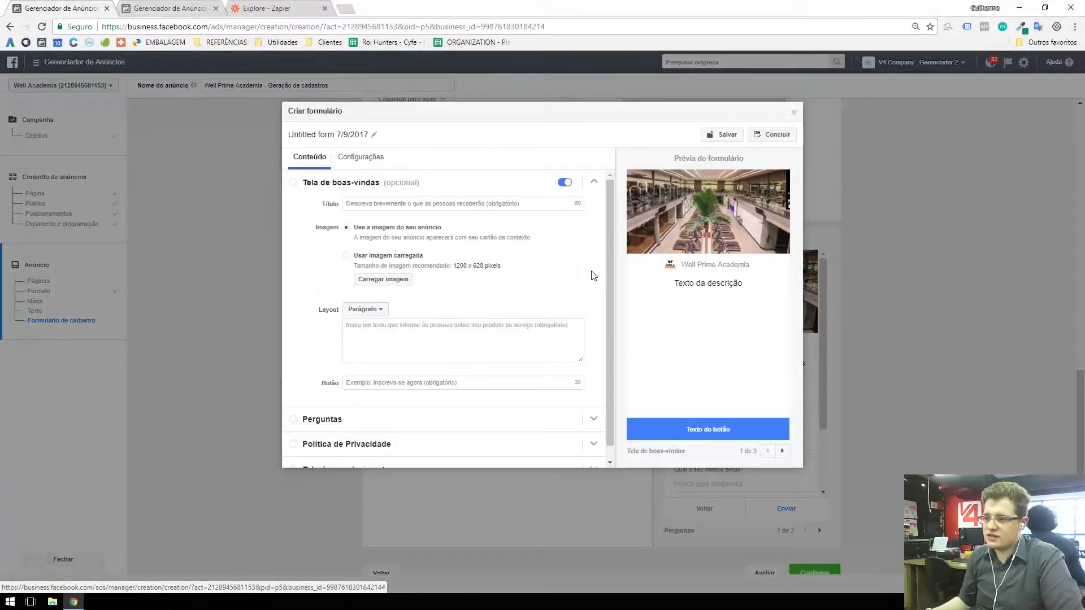
Step: Rename the new lead form as Teste
{"action": "scroll", "coordinate": [511, 291], "scroll_direction": "down", "scroll_amount": 1}
{"action": "scroll", "coordinate": [518, 302], "scroll_direction": "up", "scroll_amount": 1}
{"action": "left_click", "coordinate": [291, 136]}
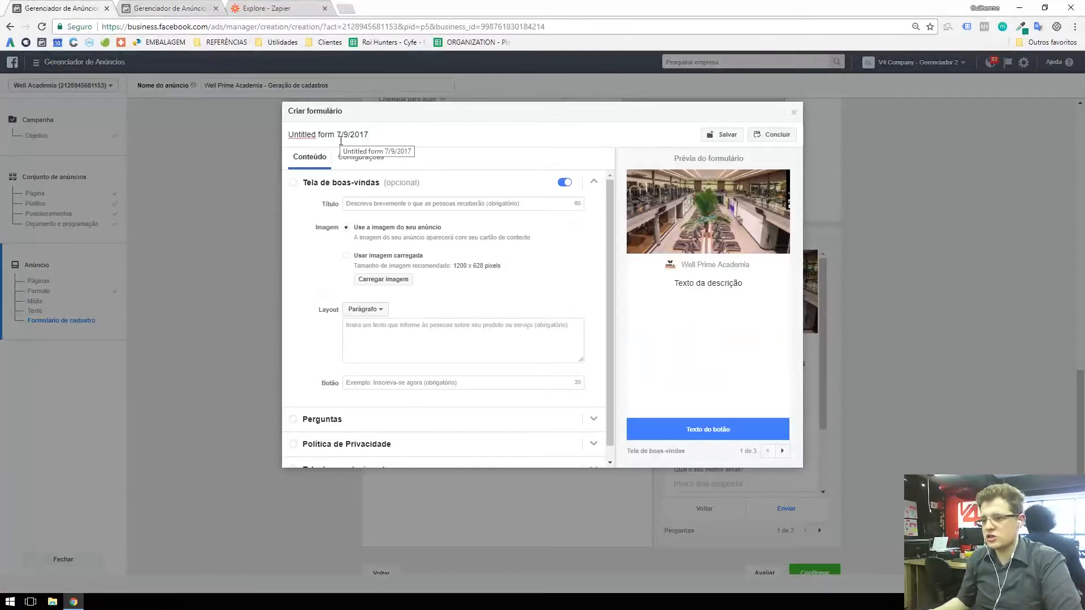
{"action": "key", "text": "ctrl+a"}
{"action": "type", "text": "Teste"}
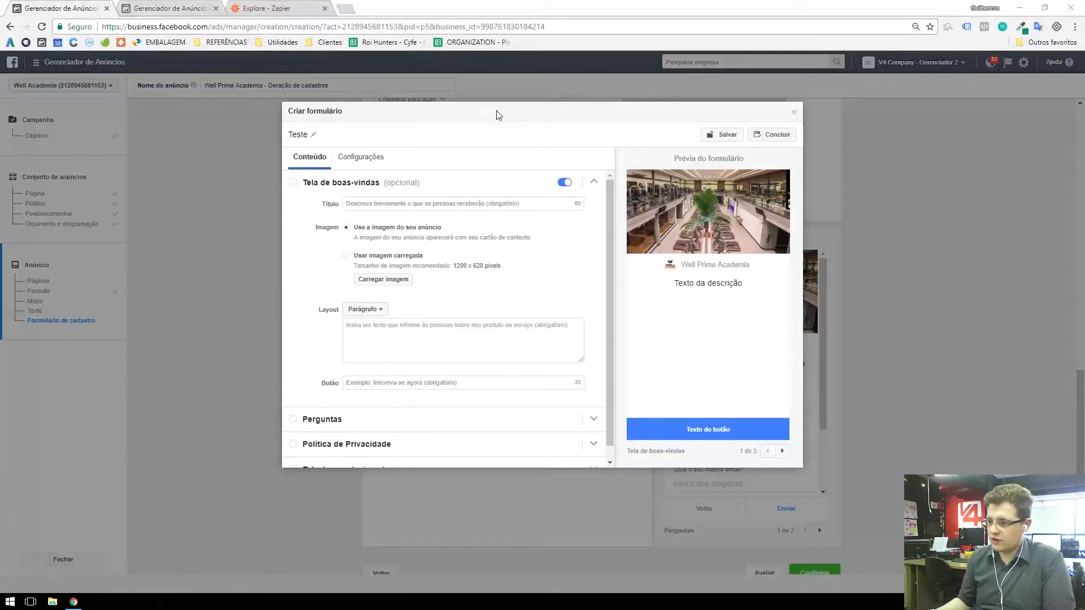
{"action": "left_click", "coordinate": [426, 139]}
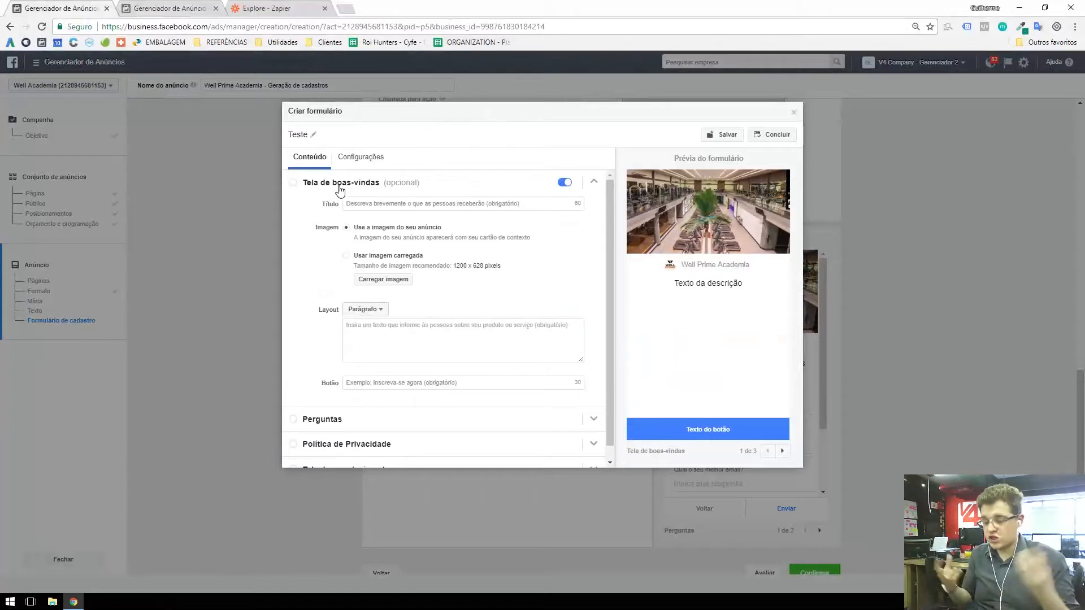
Step: Turn the form's optional welcome screen off and back on
{"action": "left_click", "coordinate": [355, 201]}
{"action": "left_click", "coordinate": [463, 202]}
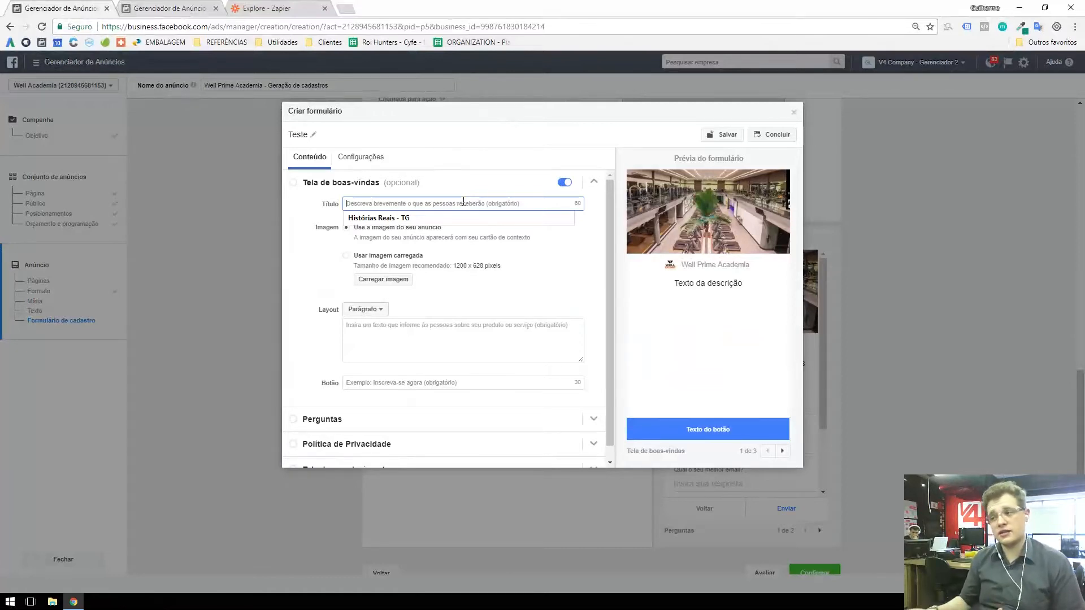
{"action": "left_click", "coordinate": [564, 183]}
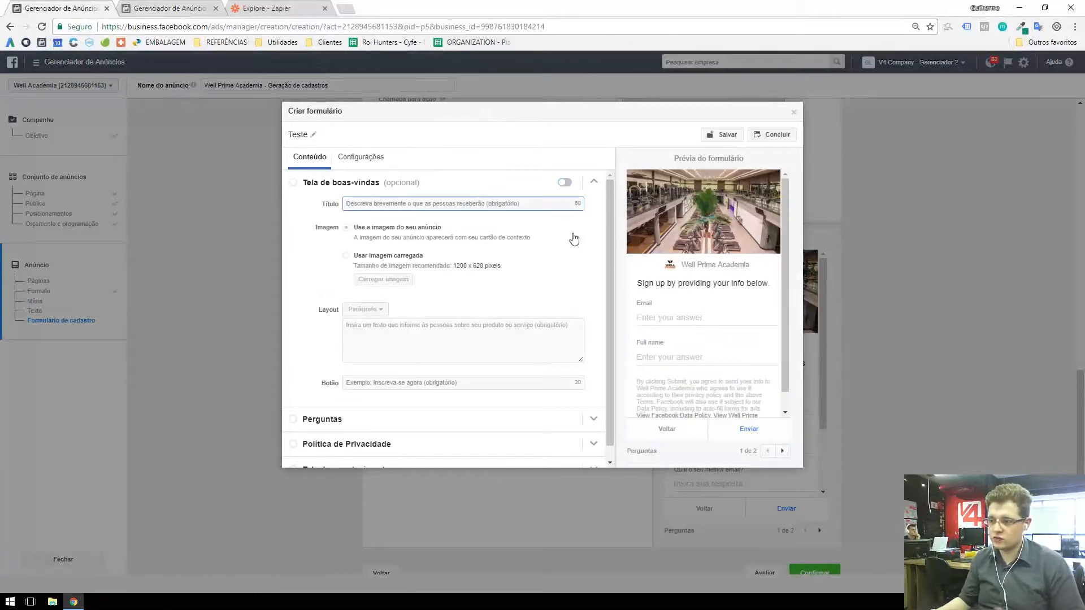
{"action": "left_click", "coordinate": [564, 182]}
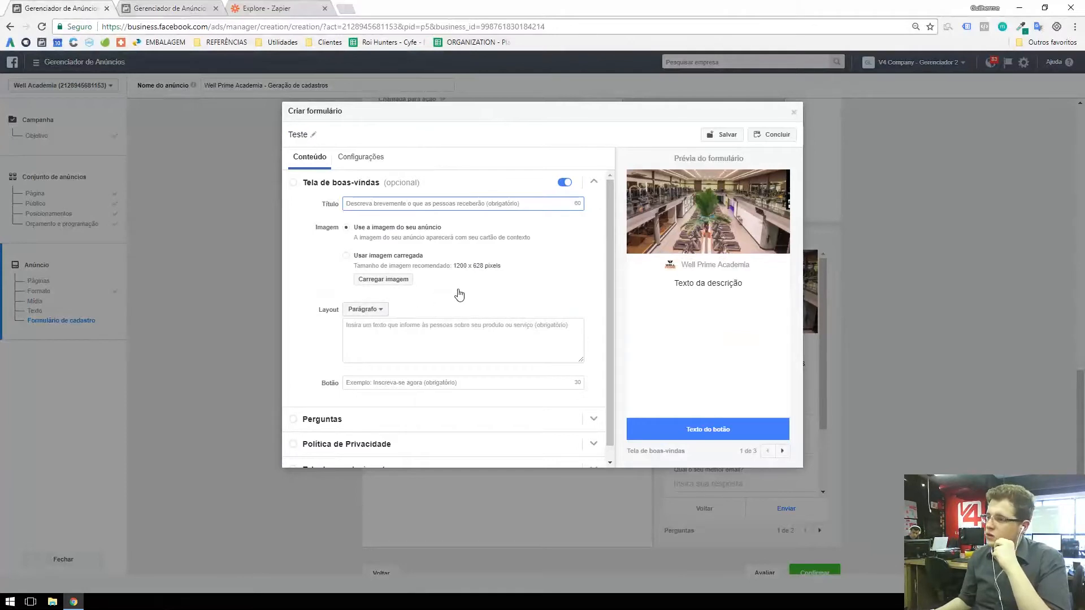
Step: Try the Parágrafo layout for the welcome screen with the sample text "Texto"
{"action": "scroll", "coordinate": [455, 292], "scroll_direction": "down", "scroll_amount": 1}
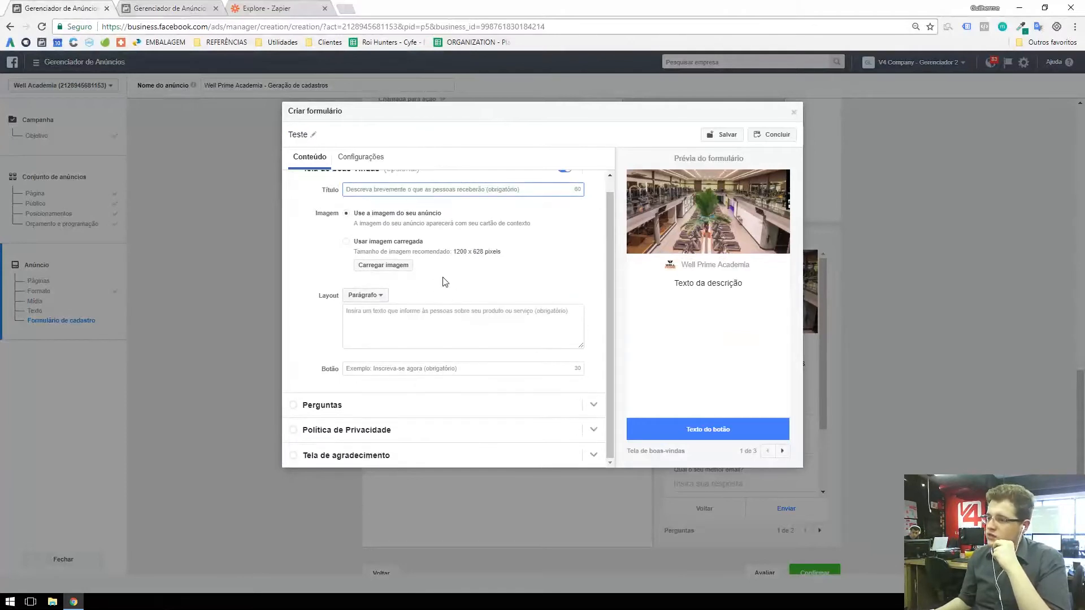
{"action": "left_click", "coordinate": [371, 298]}
{"action": "left_click", "coordinate": [369, 298]}
{"action": "left_click", "coordinate": [389, 309]}
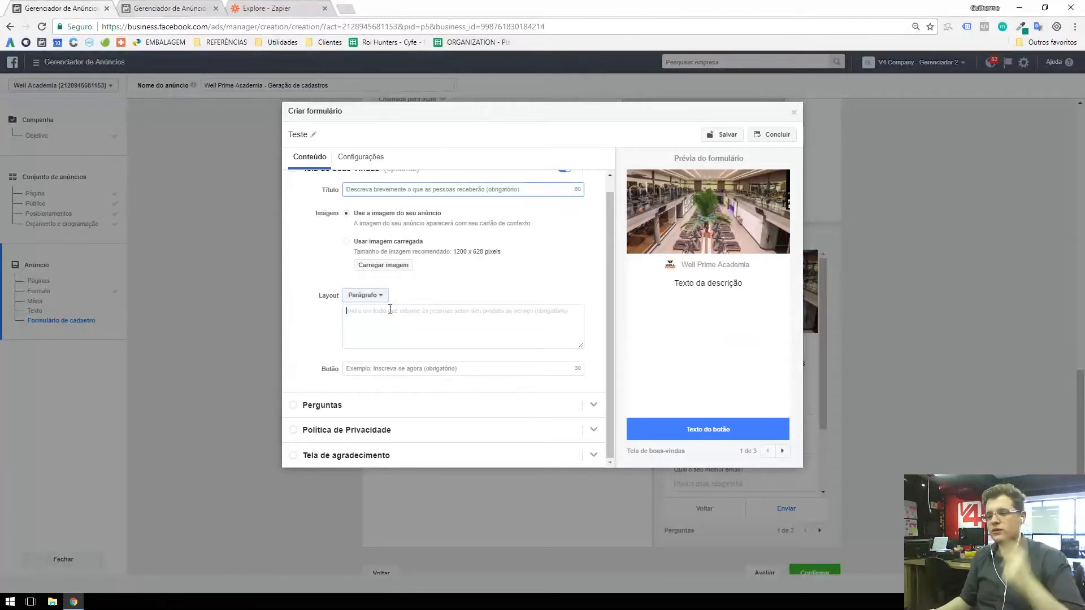
{"action": "type", "text": "Texto"}
{"action": "key", "text": "BackSpace"}
{"action": "key", "text": "BackSpace"}
{"action": "key", "text": "BackSpace"}
{"action": "type", "text": "sxto"}
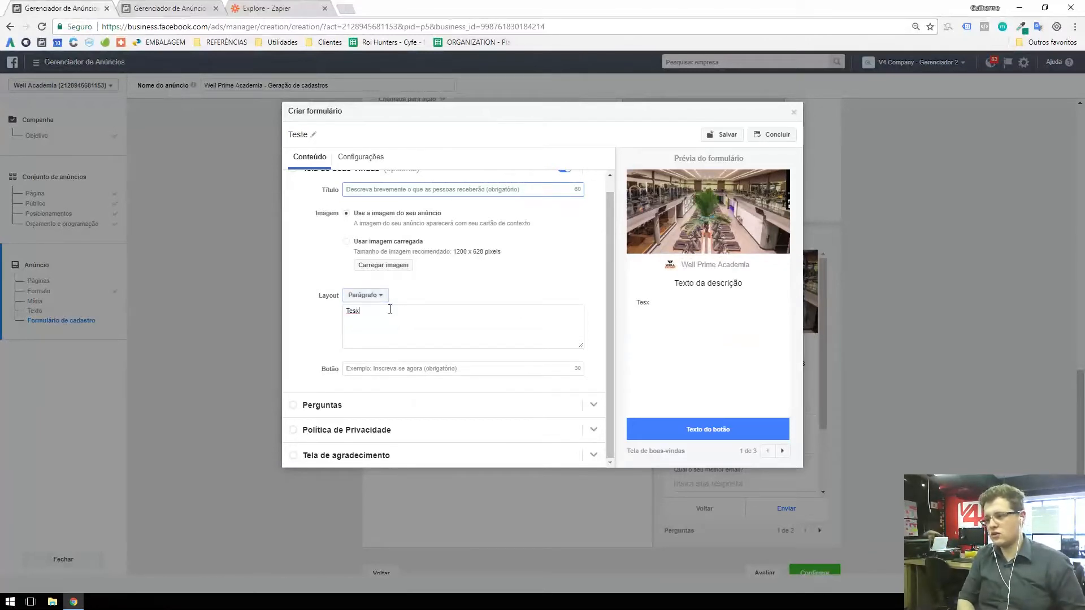
{"action": "key", "text": "BackSpace"}
{"action": "key", "text": "BackSpace"}
{"action": "key", "text": "BackSpace"}
{"action": "key", "text": "BackSpace"}
{"action": "type", "text": "xto"}
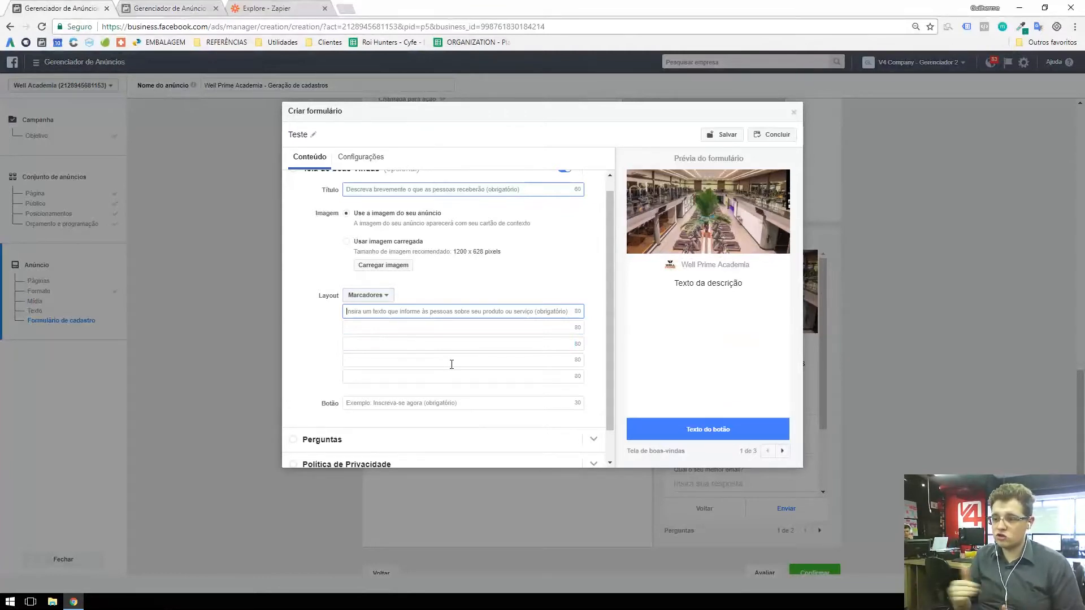
Step: Fill the welcome screen's first three bullet points with "Ponto 1", "Ponto 2" and "Ponto 3"
{"action": "type", "text": "Ponto 1"}
{"action": "key", "text": "Tab"}
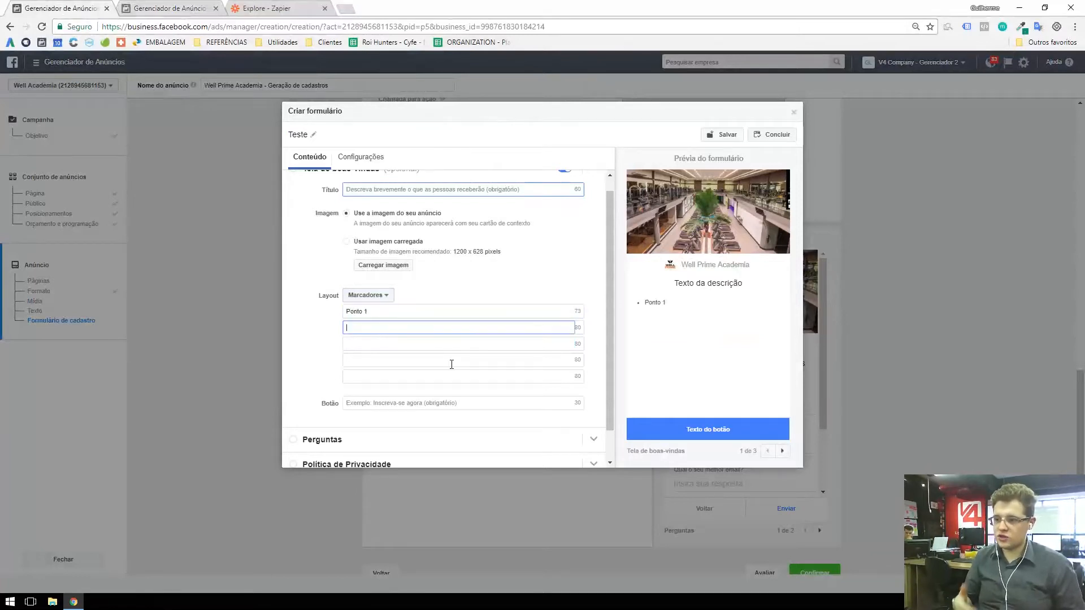
{"action": "type", "text": "Ponto 2"}
{"action": "key", "text": "Tab"}
{"action": "type", "text": "Ponto 3"}
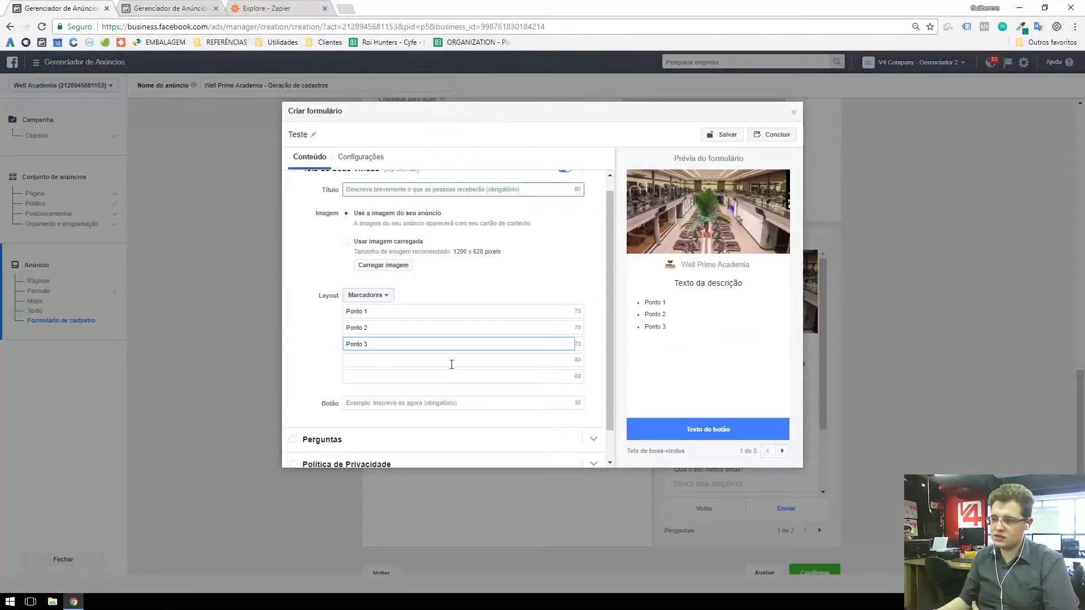
Step: Set the welcome screen's button text to "EU QUERO!!!"
{"action": "scroll", "coordinate": [451, 354], "scroll_direction": "down", "scroll_amount": 1}
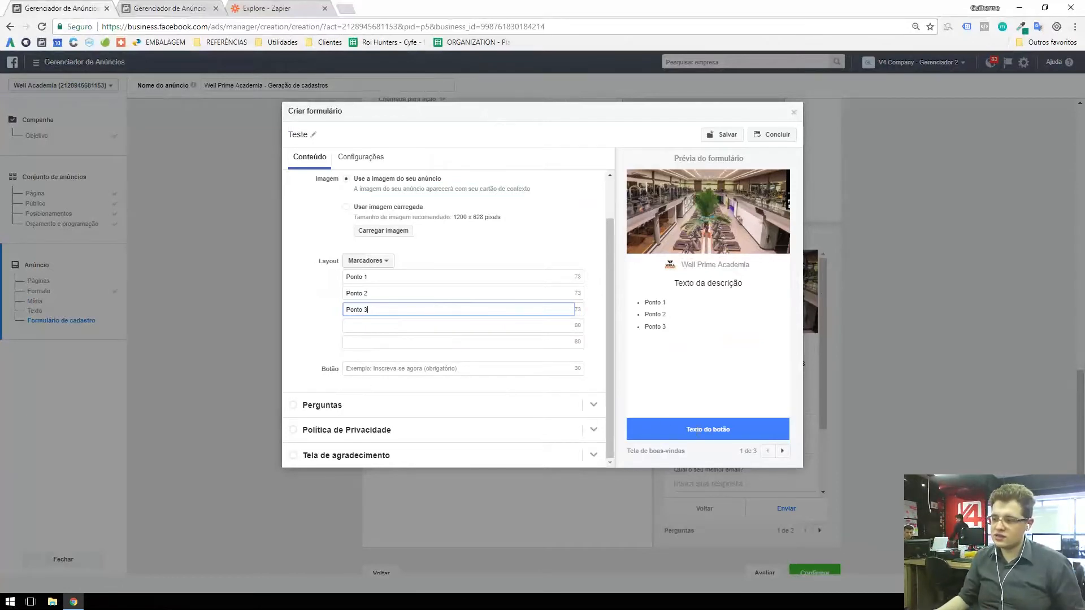
{"action": "left_click", "coordinate": [428, 370]}
{"action": "type", "text": "EU QUERO!!"}
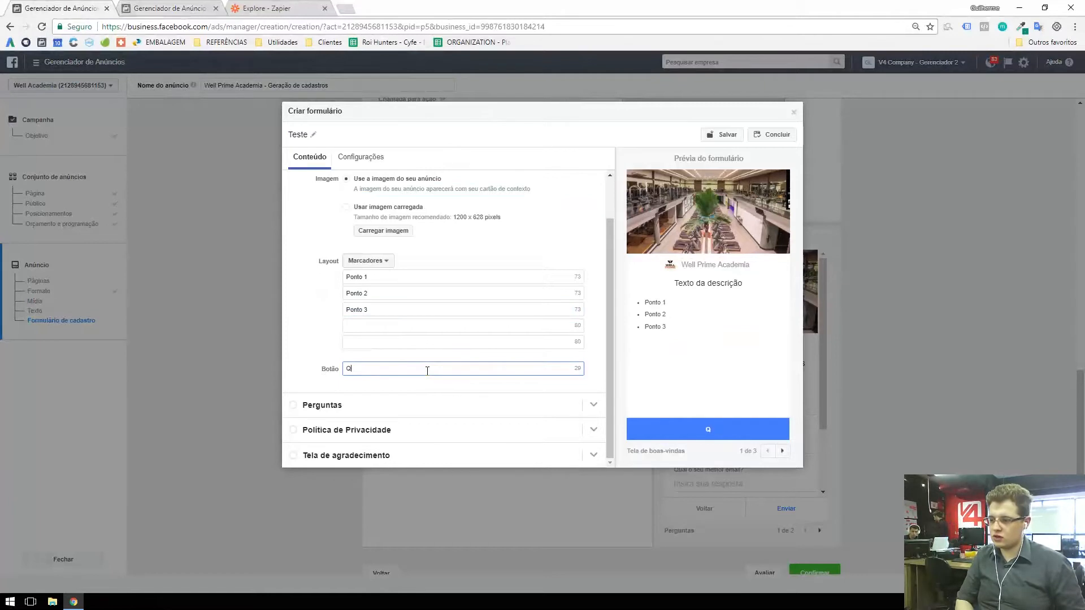
{"action": "type", "text": "!"}
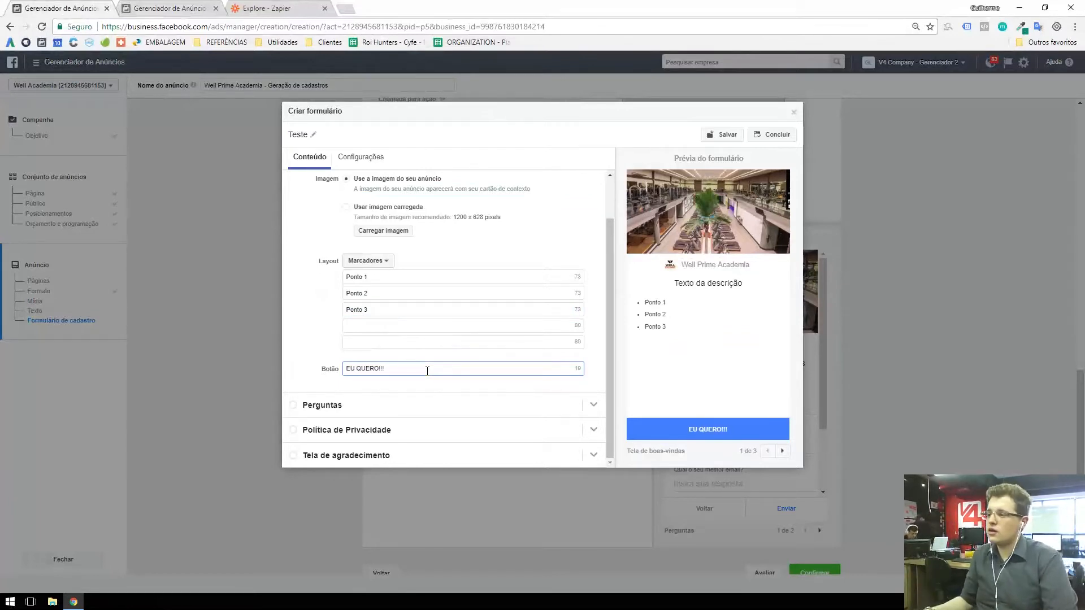
{"action": "left_click", "coordinate": [709, 428]}
{"action": "right_click", "coordinate": [709, 429]}
{"action": "left_click", "coordinate": [672, 405]}
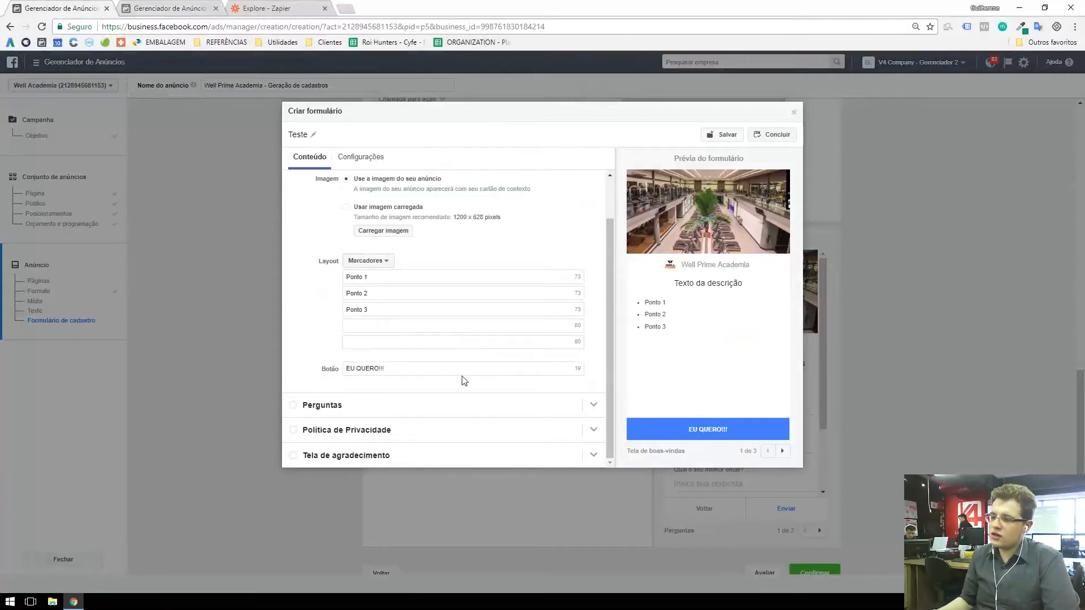
Step: Give the form's Perguntas section the title "Cadastre-se para receber xyz oferta"
{"action": "left_click", "coordinate": [418, 411]}
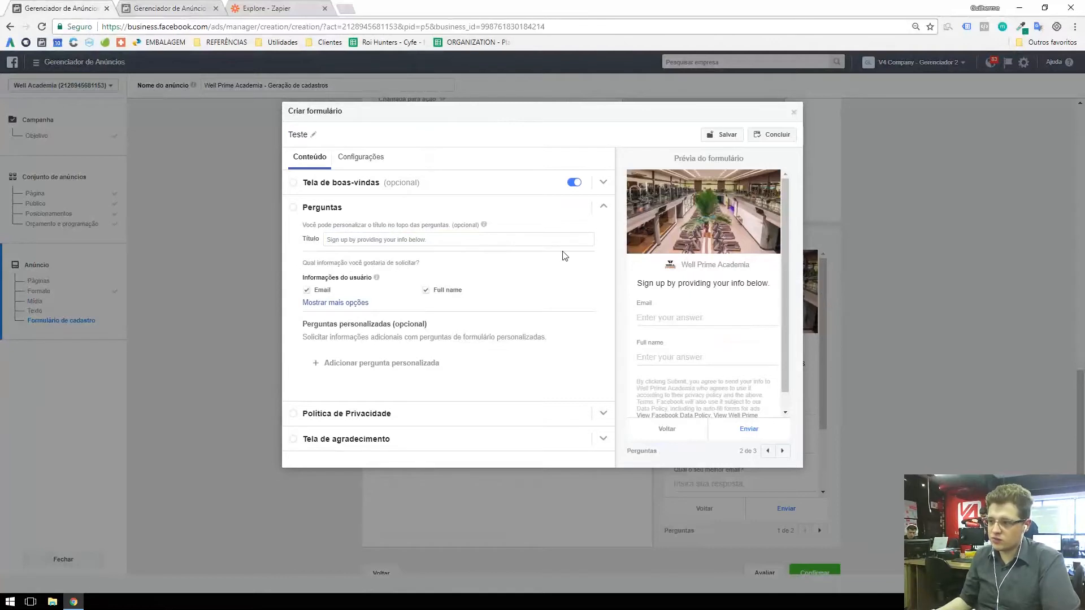
{"action": "left_click", "coordinate": [377, 238]}
{"action": "type", "text": "Cadastro"}
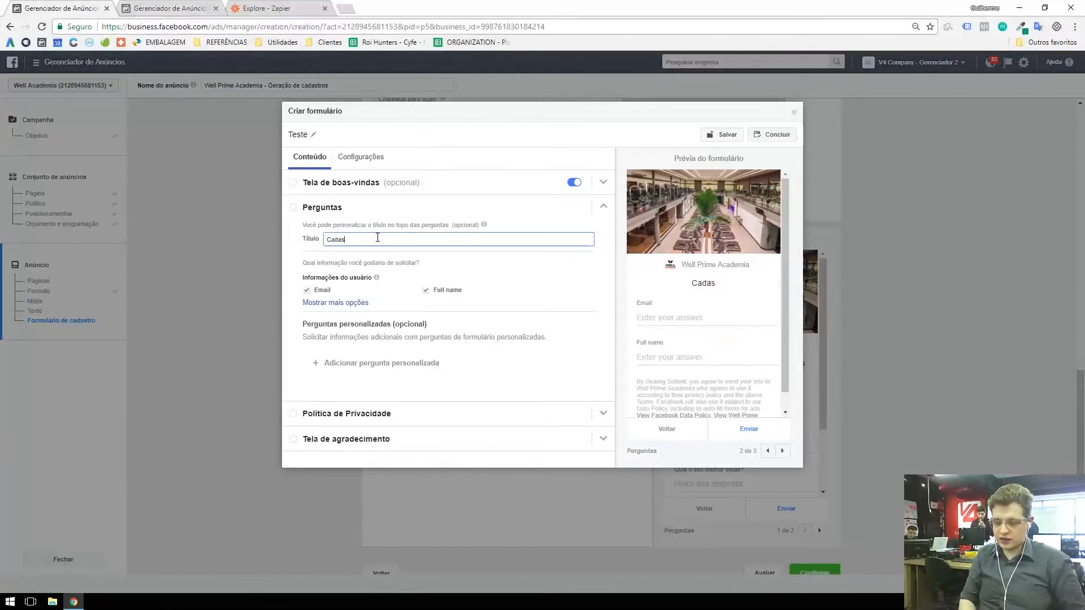
{"action": "key", "text": "BackSpace"}
{"action": "key", "text": "BackSpace"}
{"action": "key", "text": "BackSpace"}
{"action": "type", "text": "tre-s"}
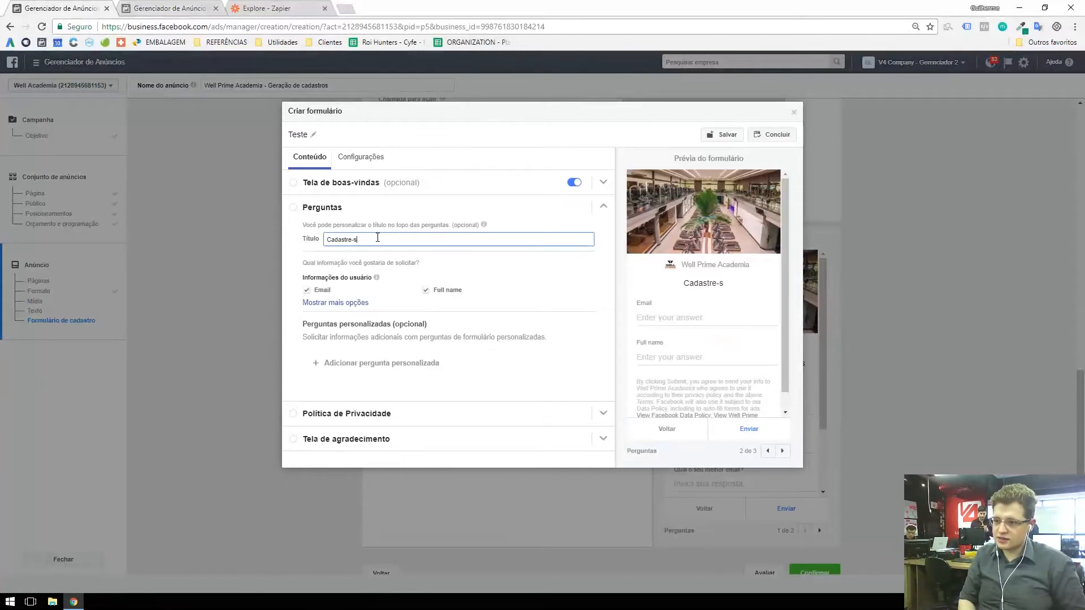
{"action": "type", "text": "e para receber xyz of"}
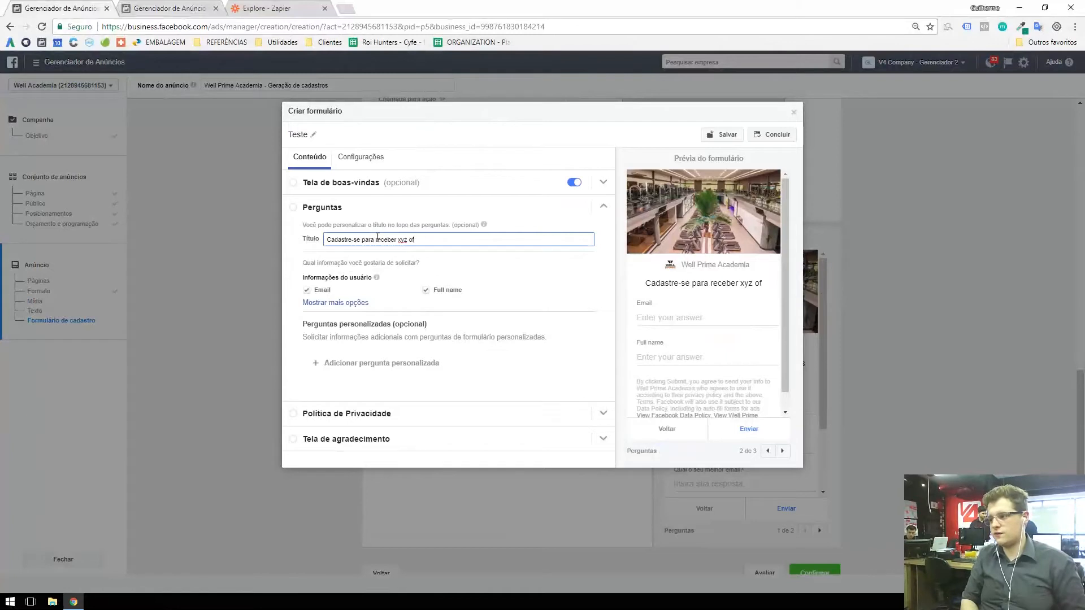
{"action": "type", "text": "erta"}
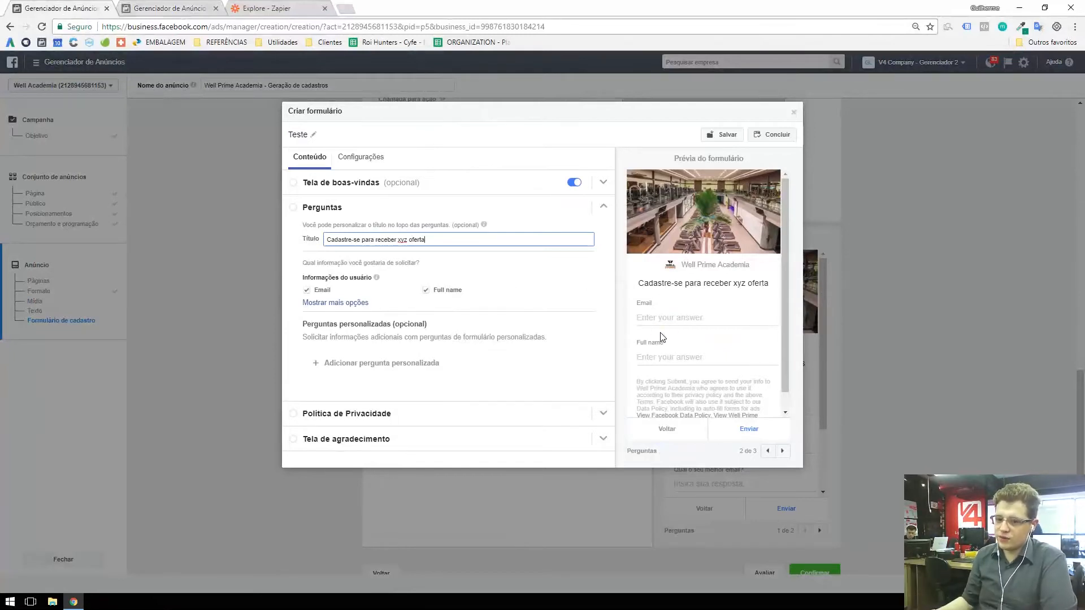
{"action": "left_click_drag", "start_coordinate": [653, 317], "coordinate": [701, 317]}
{"action": "left_click_drag", "start_coordinate": [647, 358], "coordinate": [703, 358]}
{"action": "left_click", "coordinate": [704, 358]}
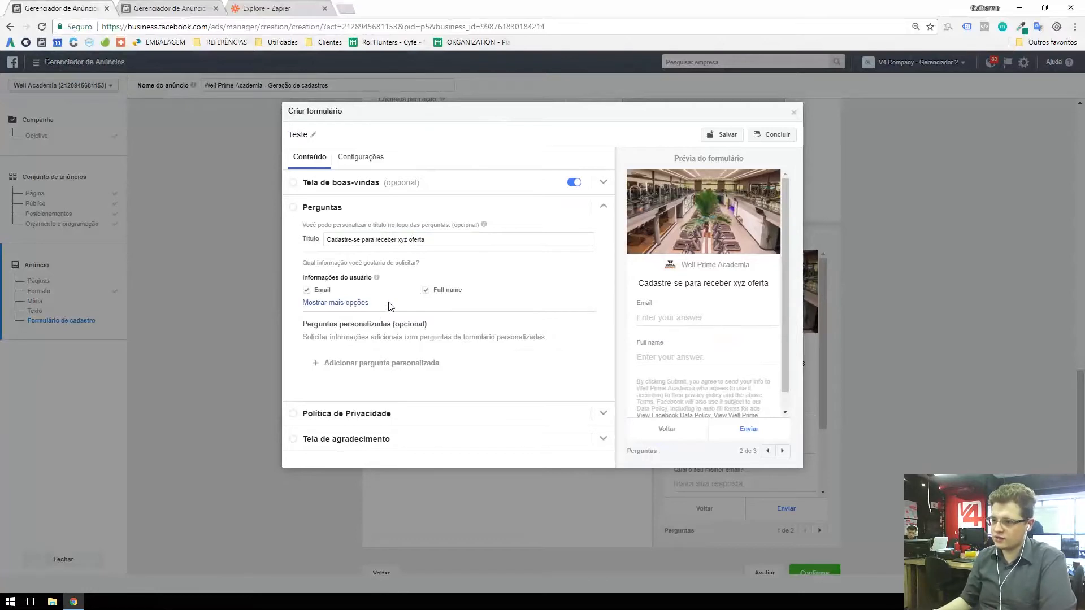
Step: Show more user information options, deselect Full name, and try out the First name and Last name fields
{"action": "left_click", "coordinate": [318, 304]}
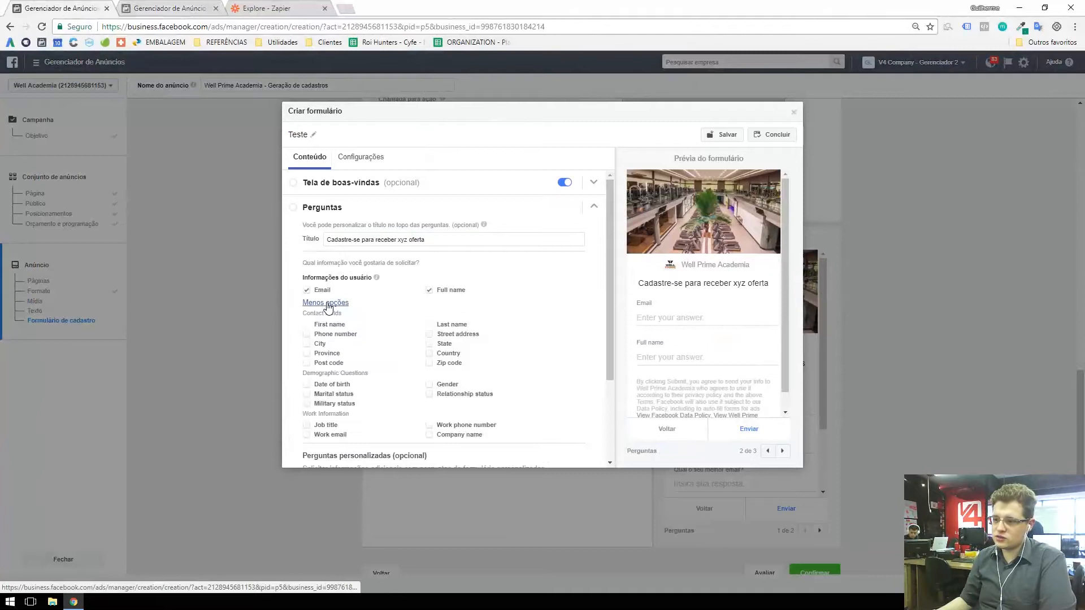
{"action": "scroll", "coordinate": [362, 299], "scroll_direction": "down", "scroll_amount": 2}
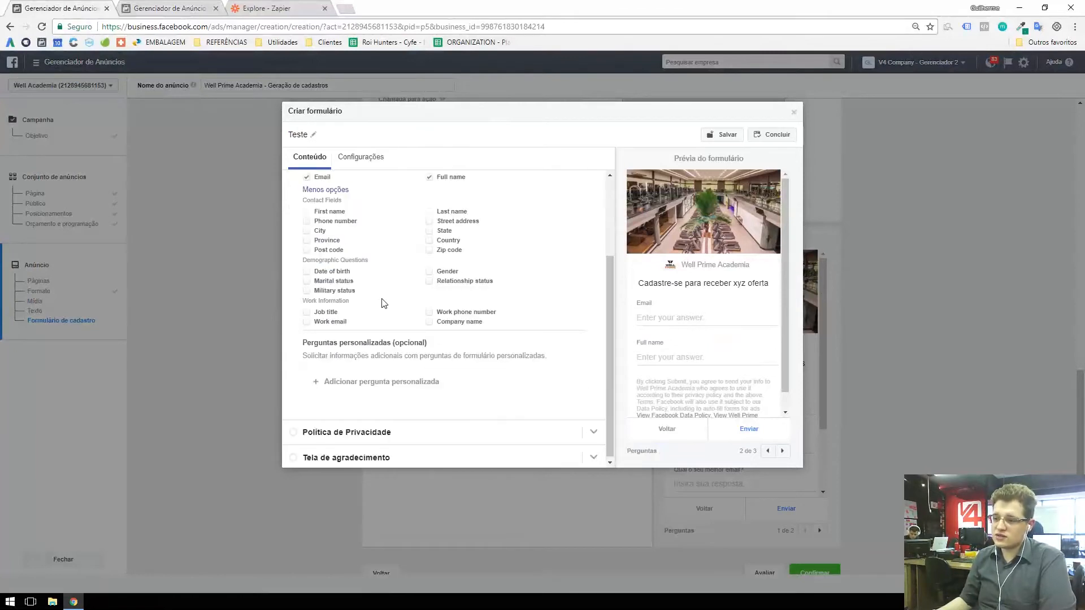
{"action": "scroll", "coordinate": [387, 311], "scroll_direction": "up", "scroll_amount": 1}
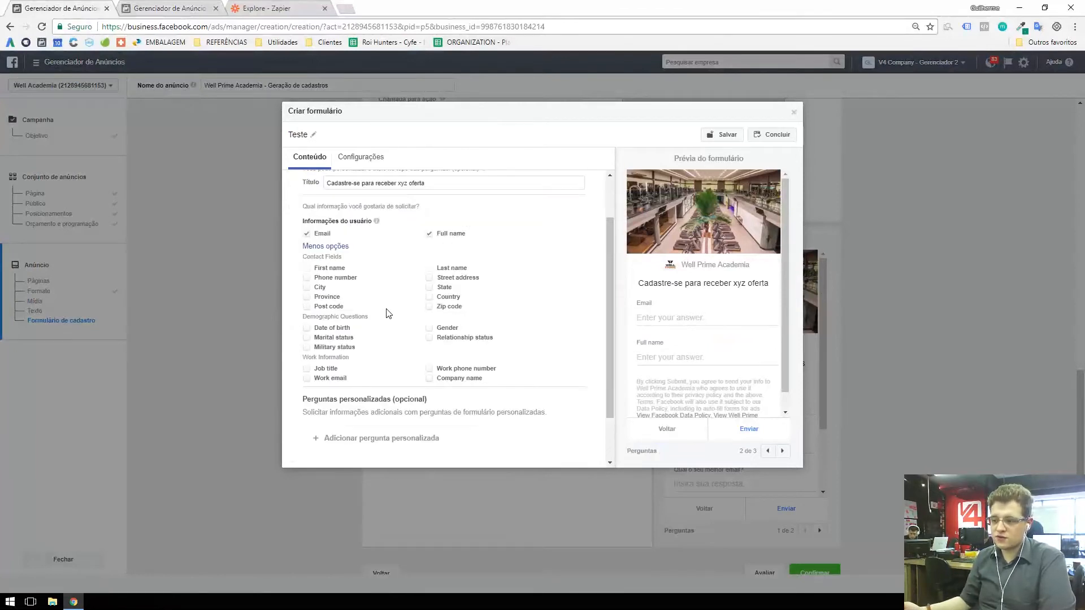
{"action": "left_click", "coordinate": [429, 233]}
{"action": "left_click", "coordinate": [306, 269]}
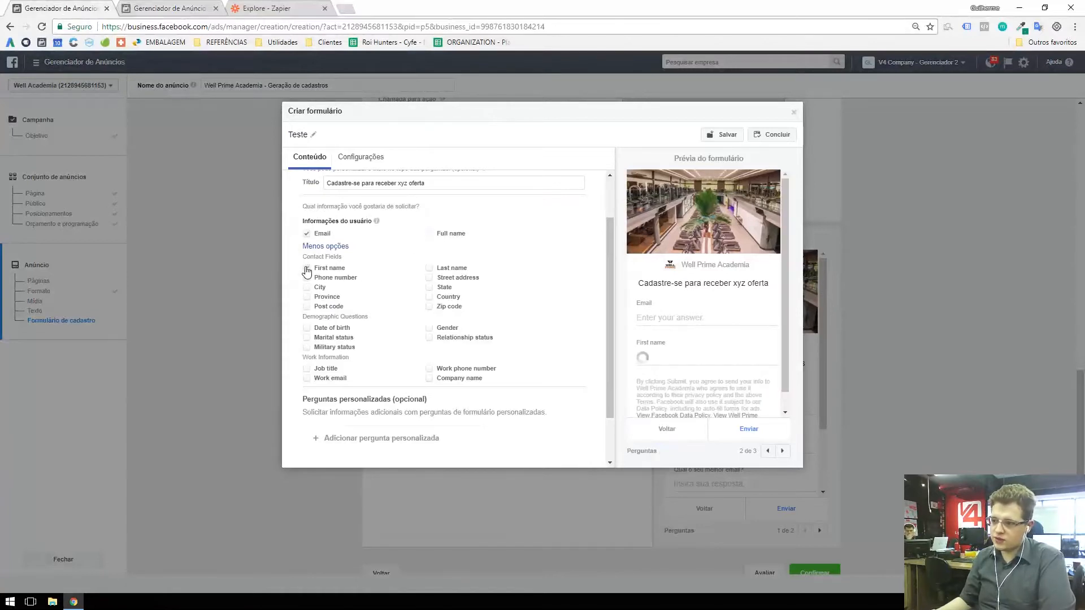
{"action": "left_click", "coordinate": [305, 268]}
{"action": "left_click", "coordinate": [427, 270]}
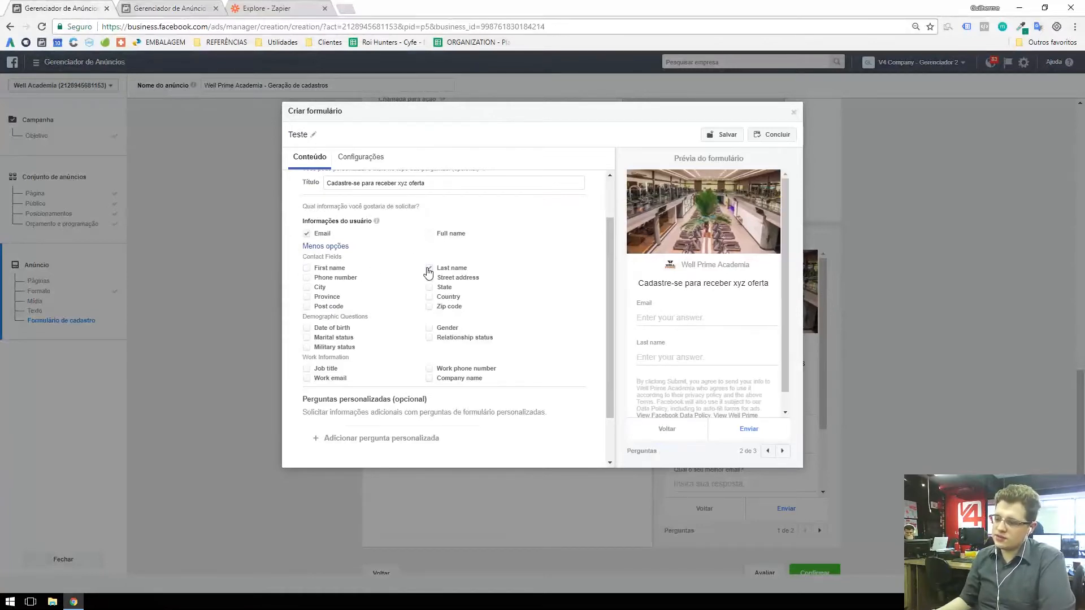
{"action": "left_click", "coordinate": [428, 270]}
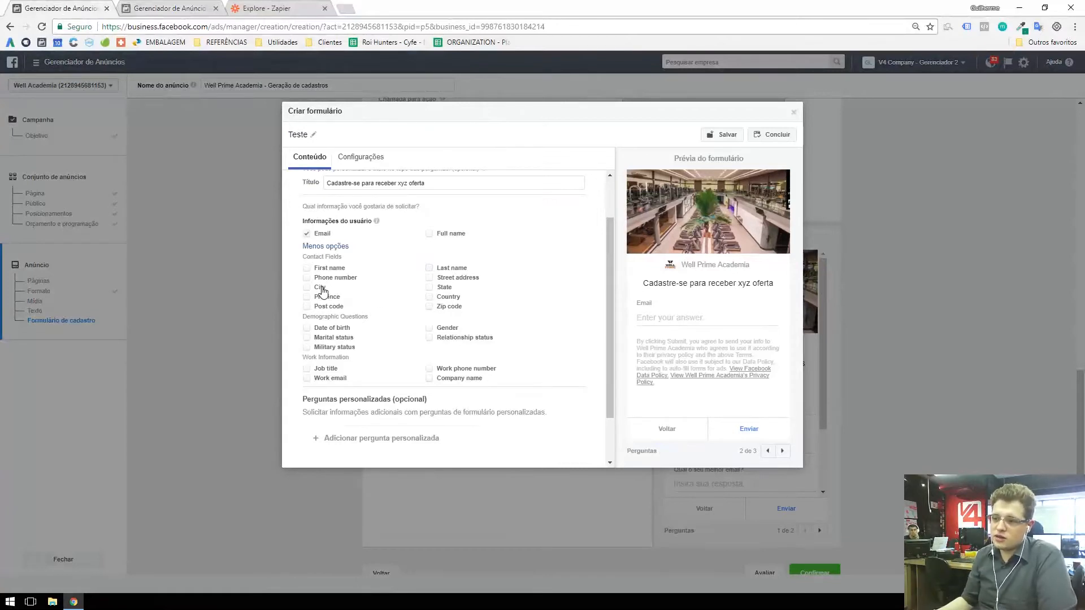
Step: Add Phone number and Full name to the user information requested by the form
{"action": "left_click", "coordinate": [307, 279]}
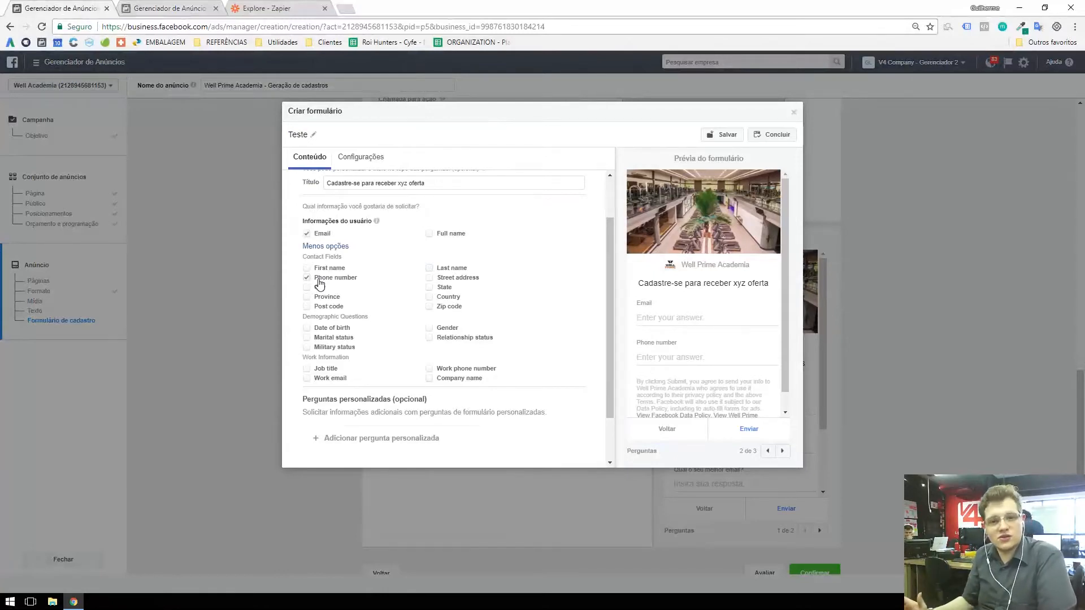
{"action": "scroll", "coordinate": [319, 283], "scroll_direction": "down", "scroll_amount": 1}
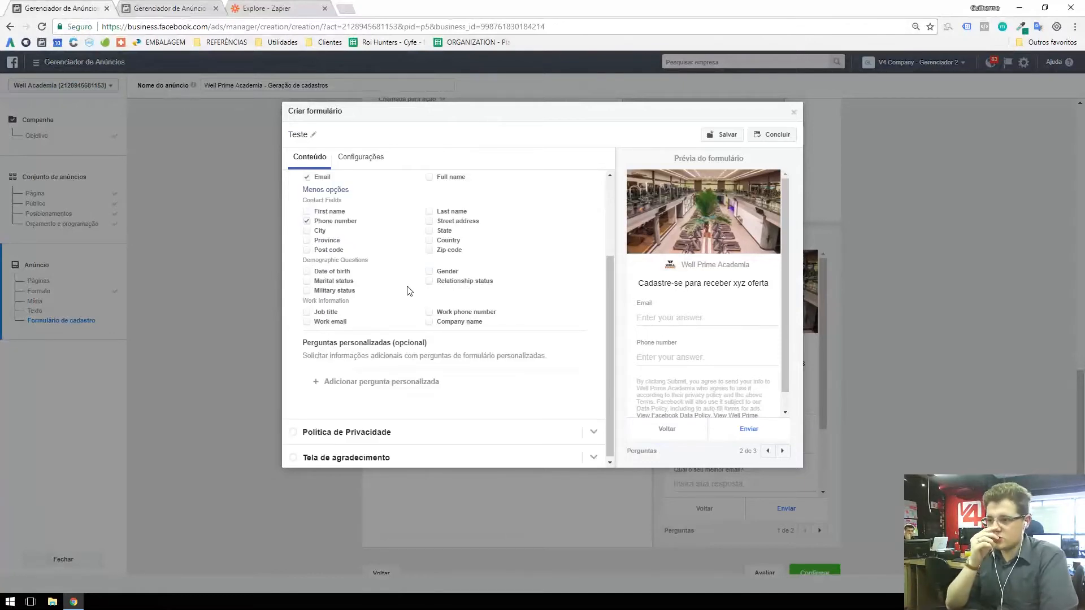
{"action": "scroll", "coordinate": [410, 291], "scroll_direction": "up", "scroll_amount": 2}
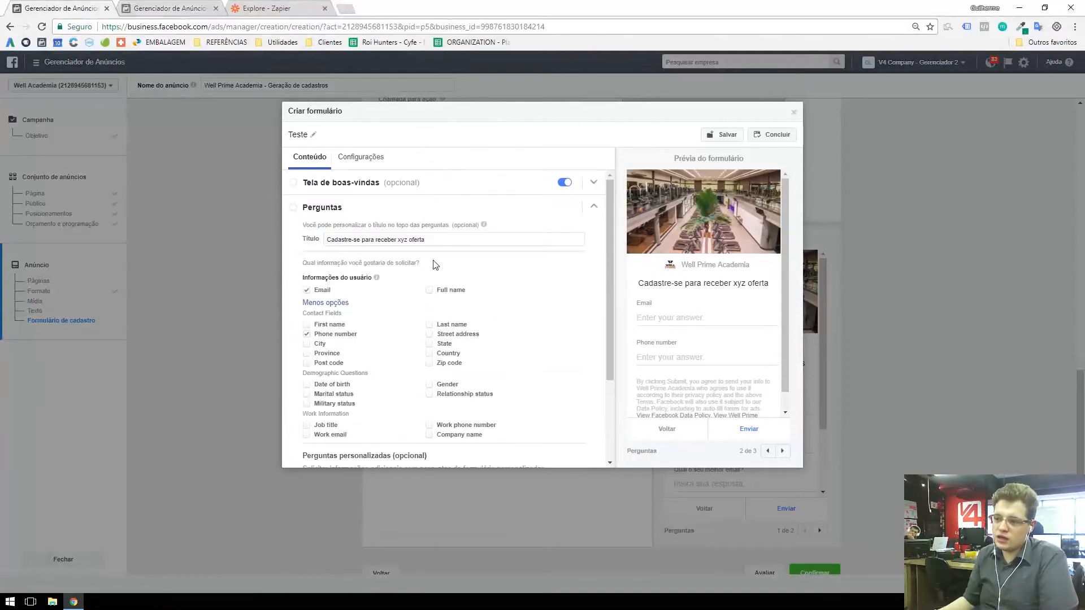
{"action": "left_click", "coordinate": [430, 291]}
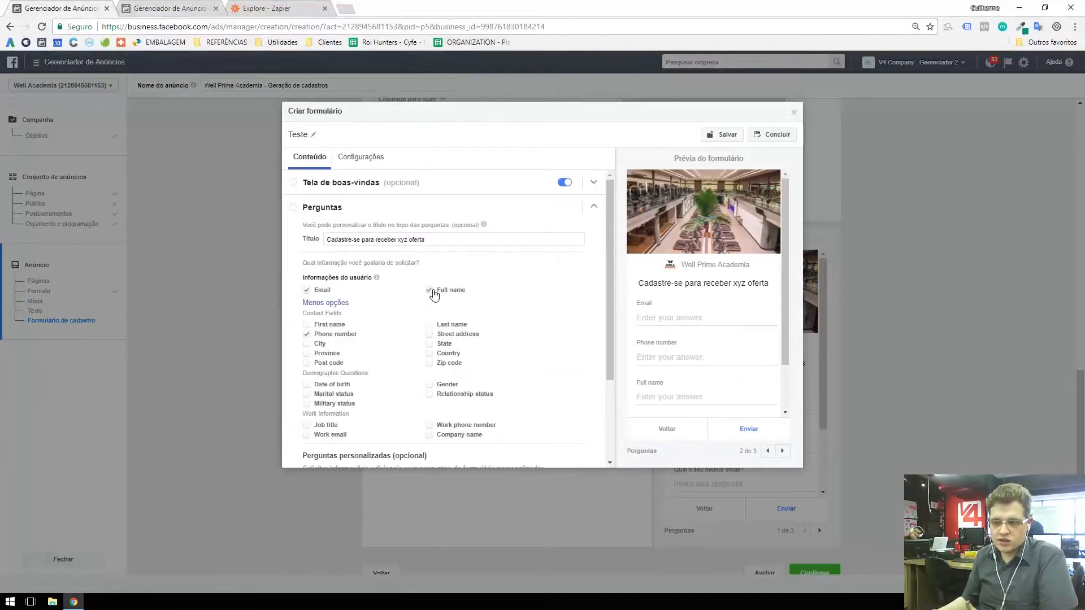
Step: Remove Phone number from the requested user information
{"action": "scroll", "coordinate": [433, 294], "scroll_direction": "down", "scroll_amount": 1}
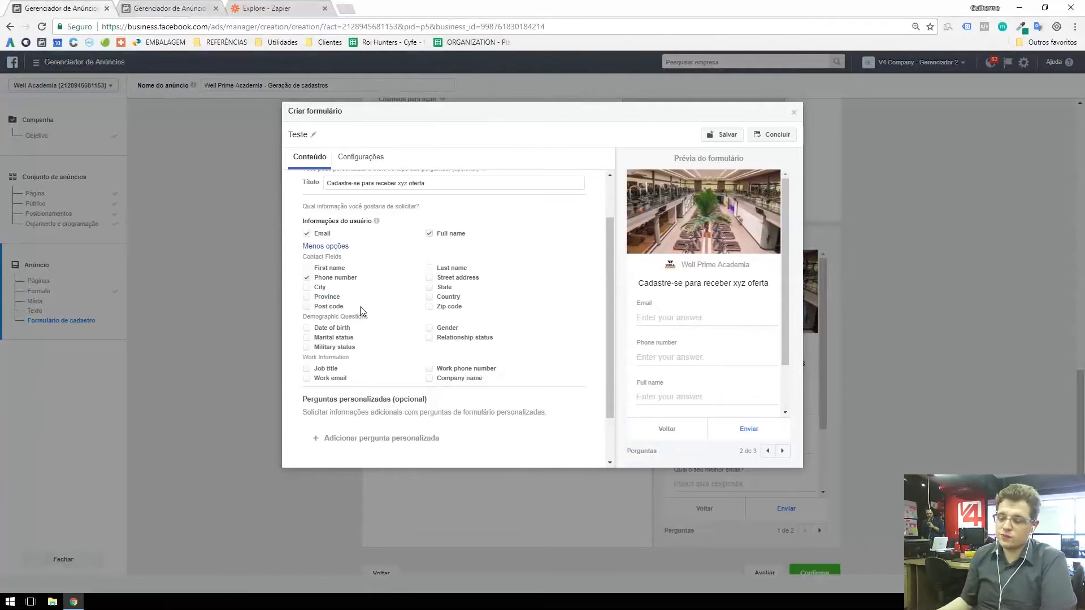
{"action": "scroll", "coordinate": [361, 306], "scroll_direction": "down", "scroll_amount": 1}
{"action": "left_click_drag", "start_coordinate": [312, 341], "coordinate": [398, 341]}
{"action": "left_click", "coordinate": [403, 340]}
{"action": "double_click", "coordinate": [410, 340]}
{"action": "left_click", "coordinate": [414, 340]}
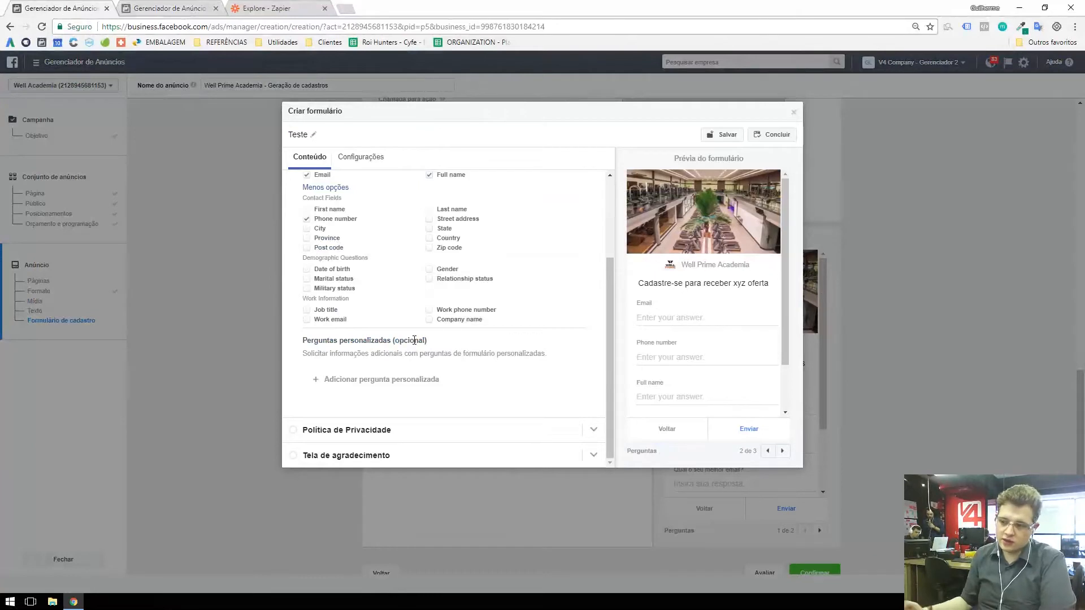
{"action": "left_click", "coordinate": [307, 219]}
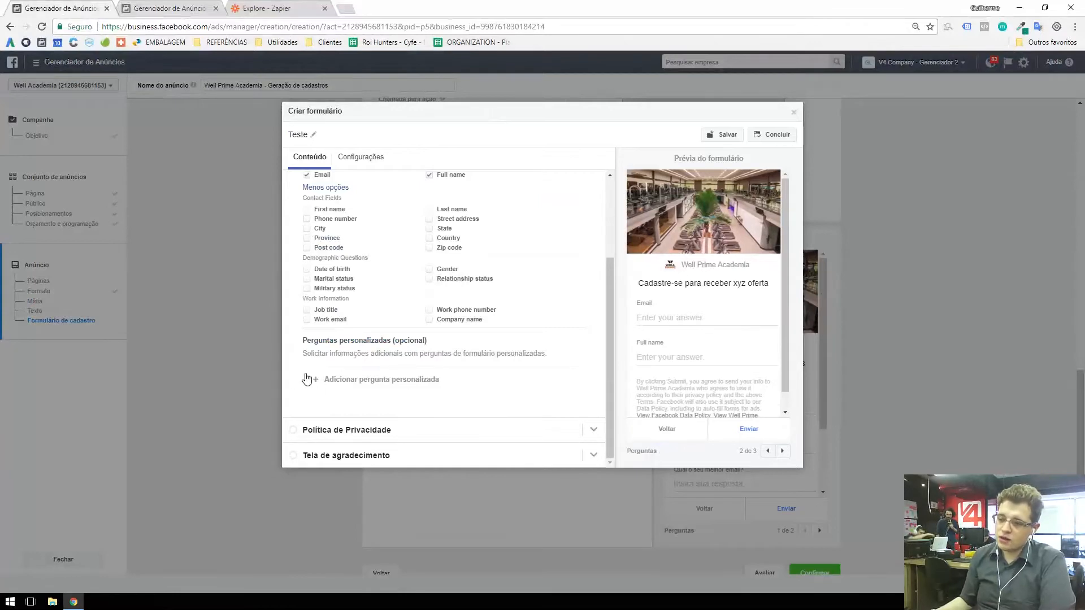
Step: Add a short-answer custom question with the text "Qual seu telefone?"
{"action": "left_click", "coordinate": [328, 382]}
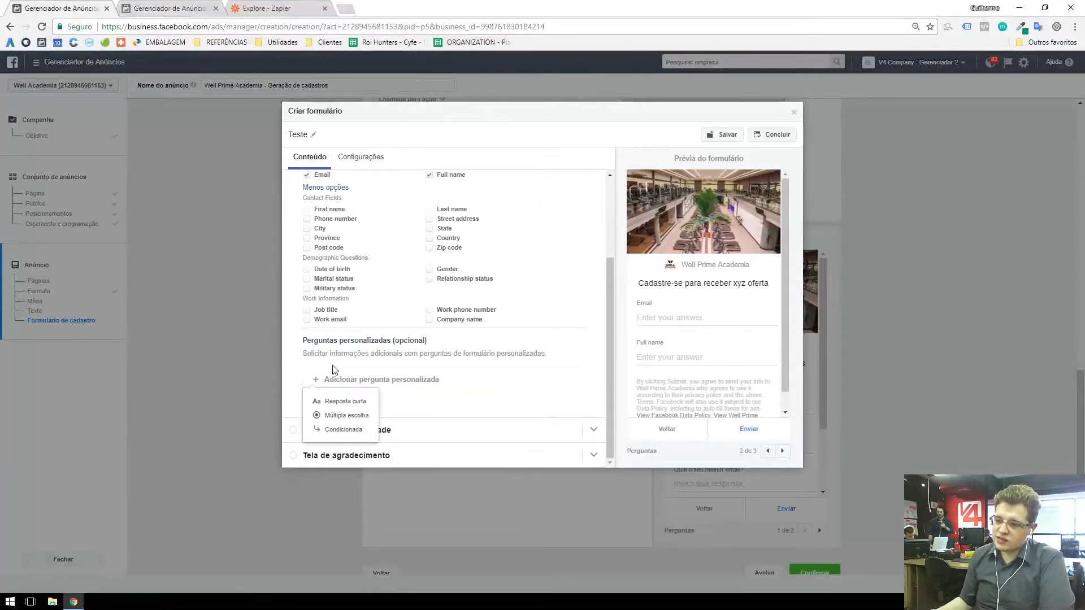
{"action": "left_click", "coordinate": [335, 403]}
{"action": "scroll", "coordinate": [337, 354], "scroll_direction": "down", "scroll_amount": 1}
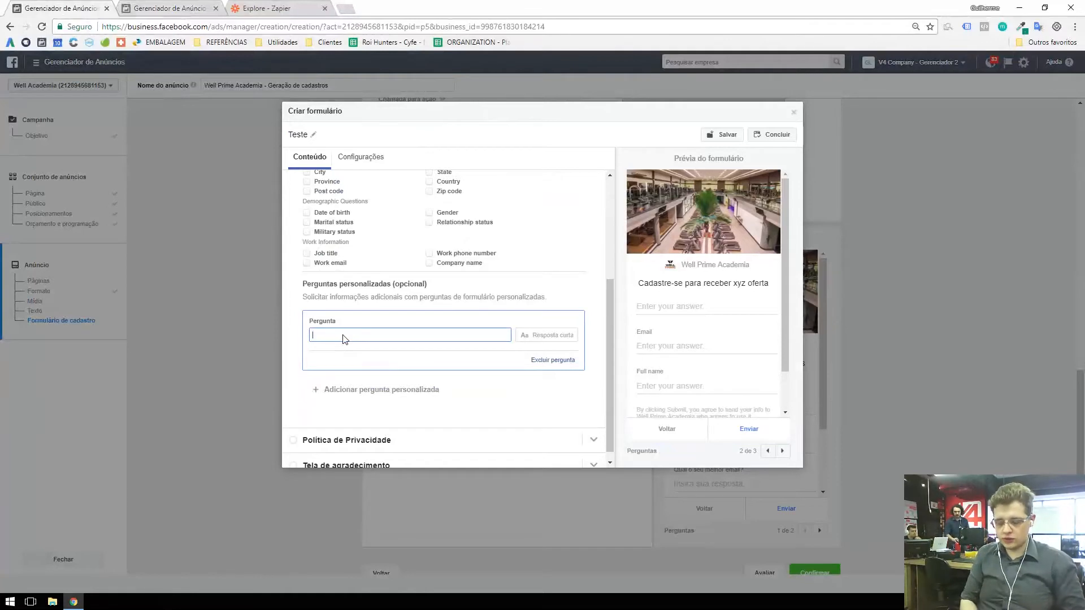
{"action": "type", "text": "Qual seu f"}
{"action": "type", "text": "elefone?"}
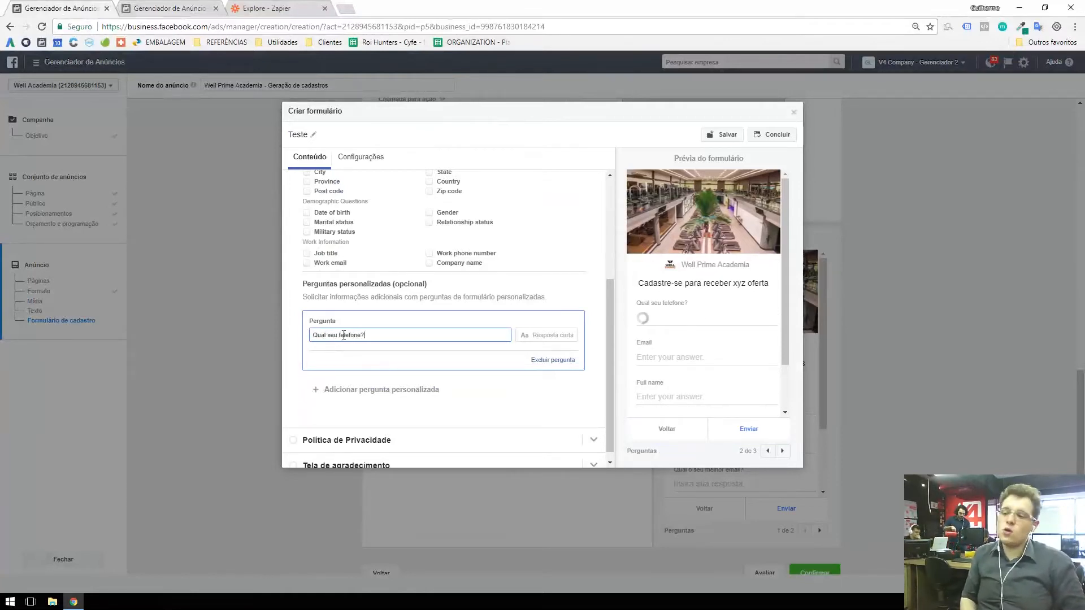
Step: Change the short-answer question's text to "Qual seu whatsapp?"
{"action": "key", "text": "ctrl+a"}
{"action": "key", "text": "BackSpace"}
{"action": "type", "text": "Qual "}
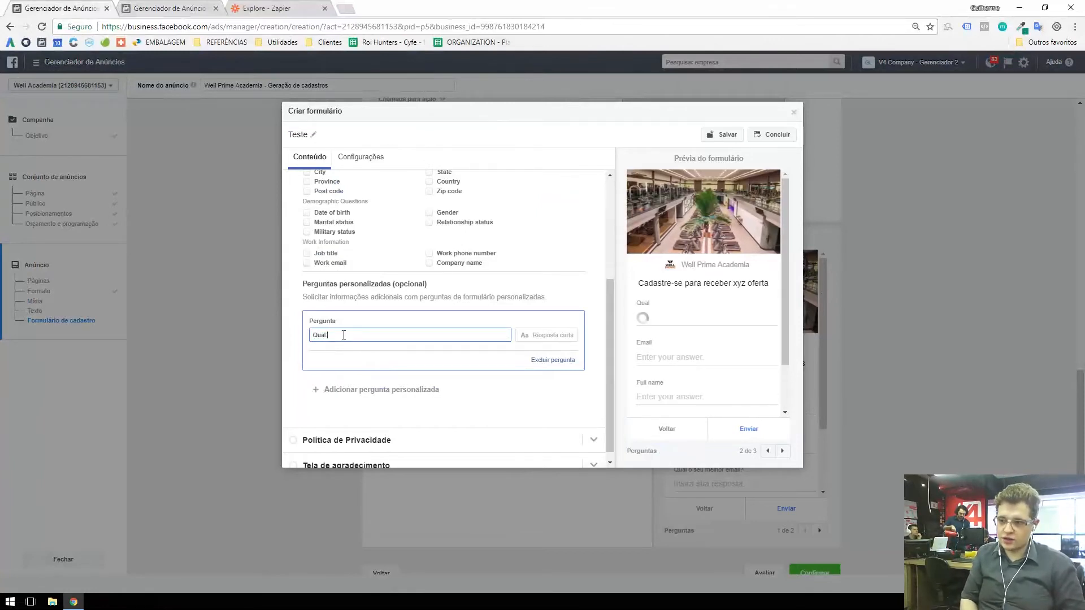
{"action": "type", "text": "seu whatsapp?"}
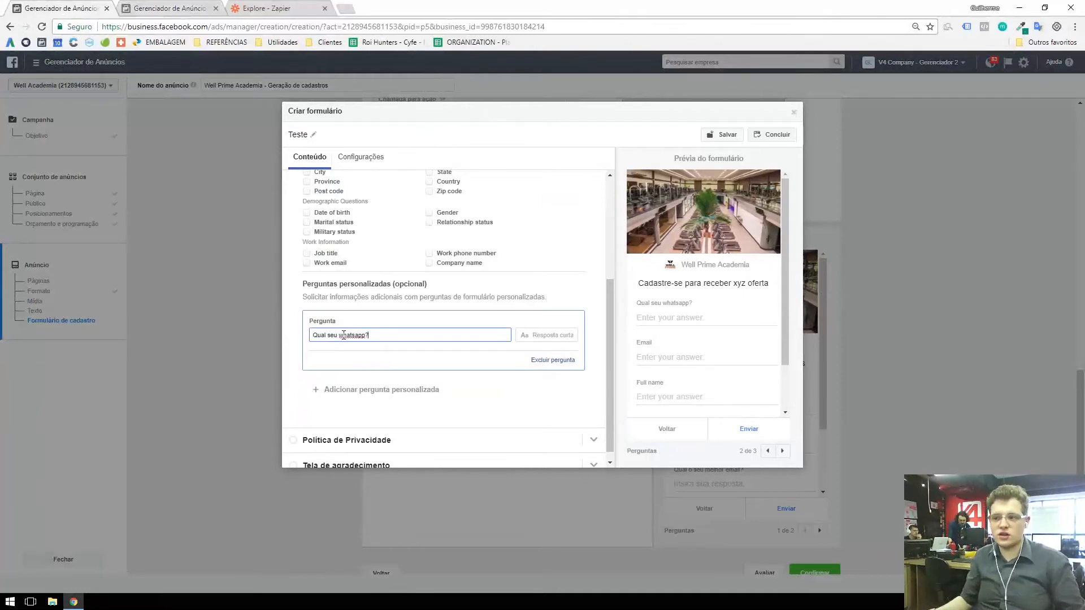
{"action": "left_click", "coordinate": [541, 336]}
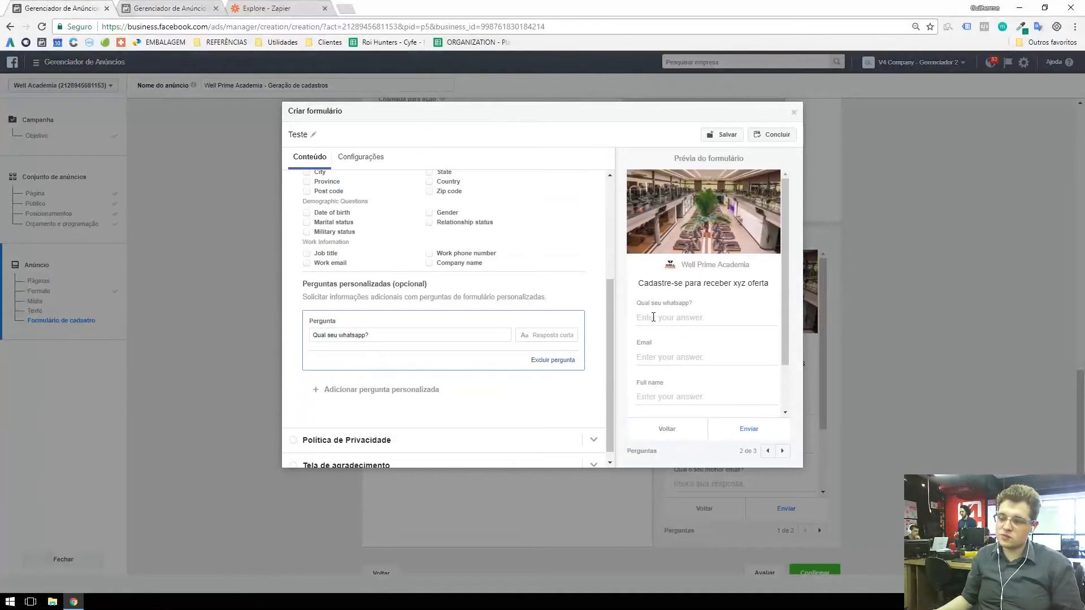
{"action": "left_click_drag", "start_coordinate": [637, 304], "coordinate": [707, 306]}
{"action": "left_click", "coordinate": [685, 322]}
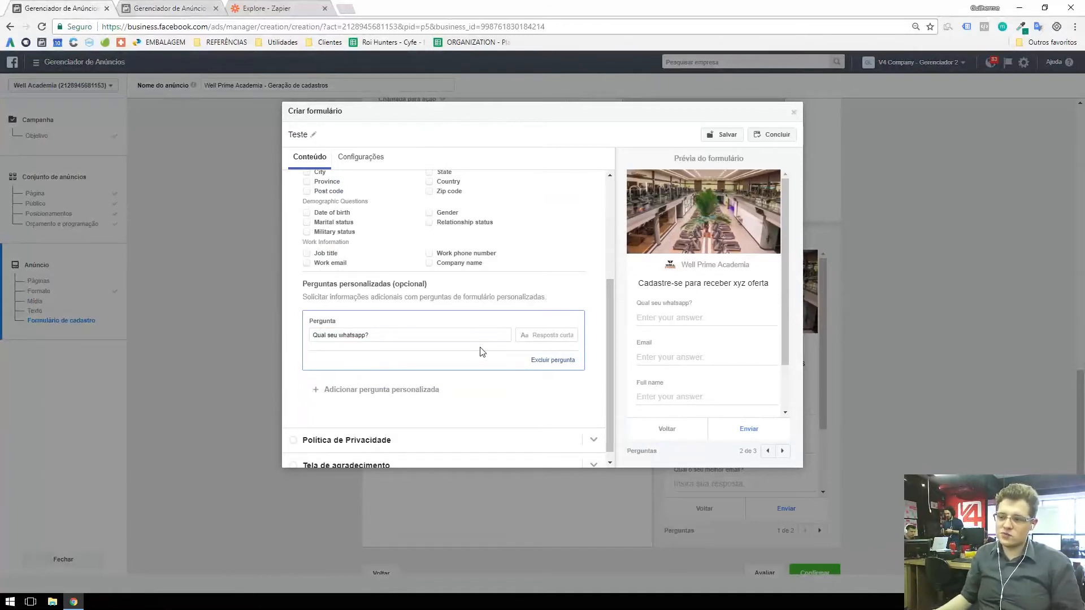
Step: Add a multiple-choice custom question with the text "Escolha sua unidade"
{"action": "left_click", "coordinate": [386, 396]}
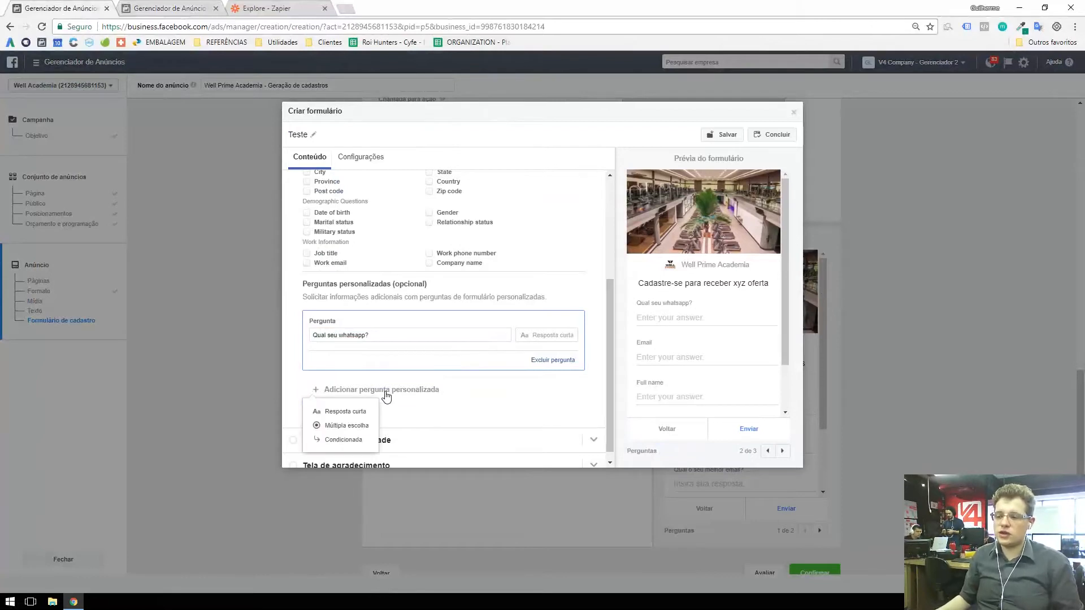
{"action": "left_click", "coordinate": [359, 424]}
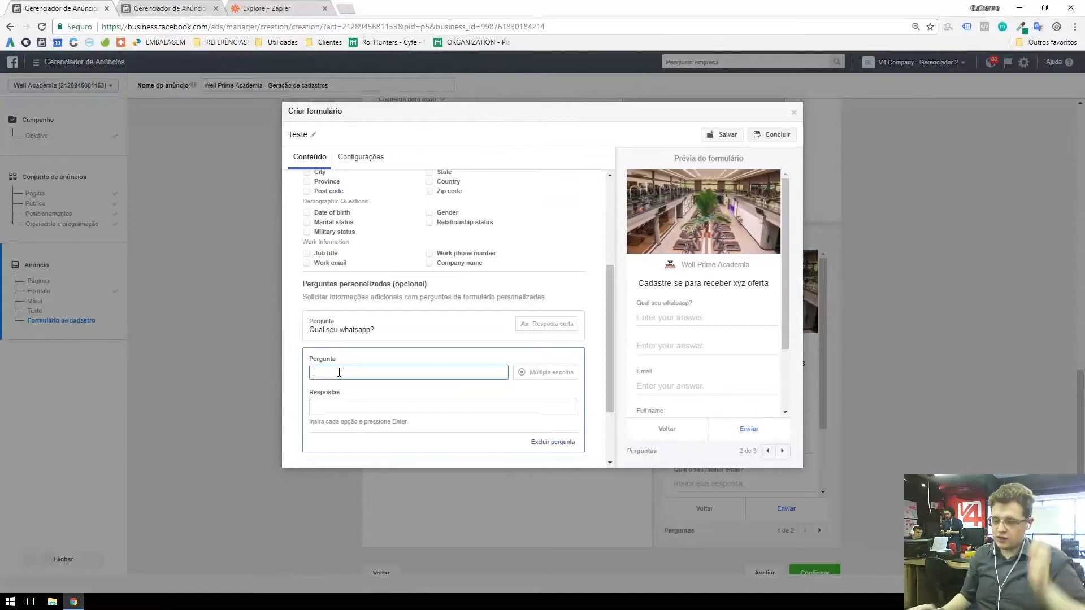
{"action": "type", "text": "Escolh"}
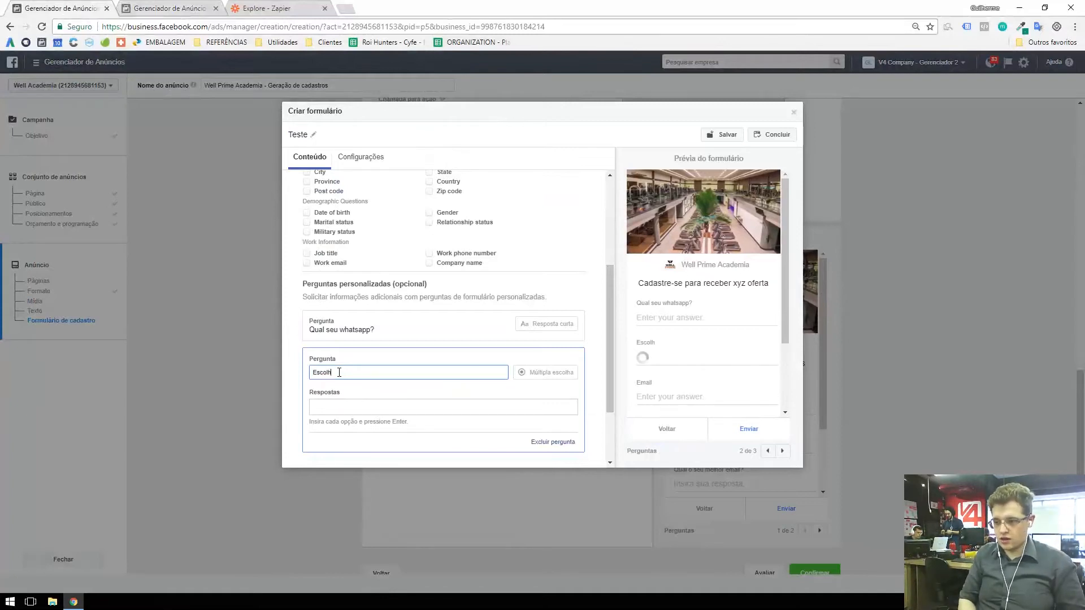
{"action": "type", "text": "a sua unidade"}
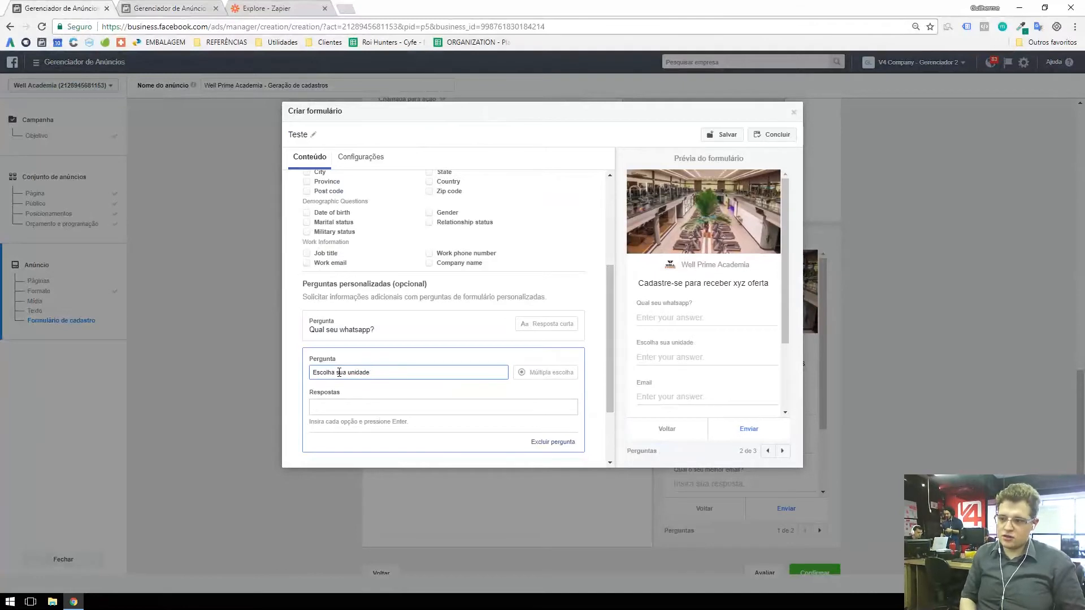
Step: Add the answer options "Unidade 1" and "unidade 2" to the multiple-choice question and check its answer list in the form preview
{"action": "left_click", "coordinate": [372, 406]}
{"action": "type", "text": "Unidade 1"}
{"action": "key", "text": "Return"}
{"action": "type", "text": "und"}
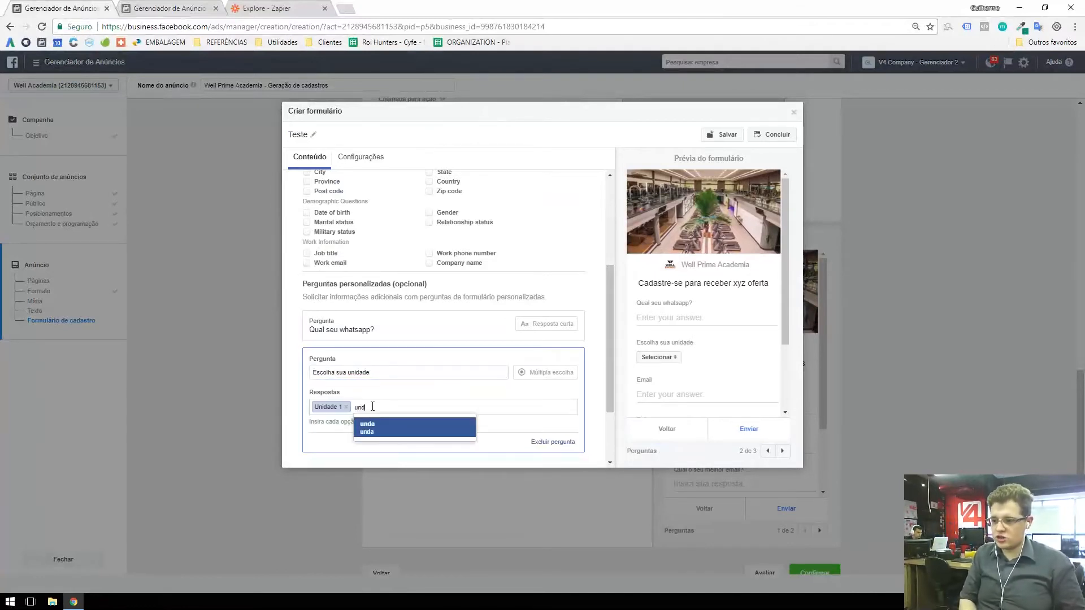
{"action": "type", "text": "idade 2"}
{"action": "key", "text": "Return"}
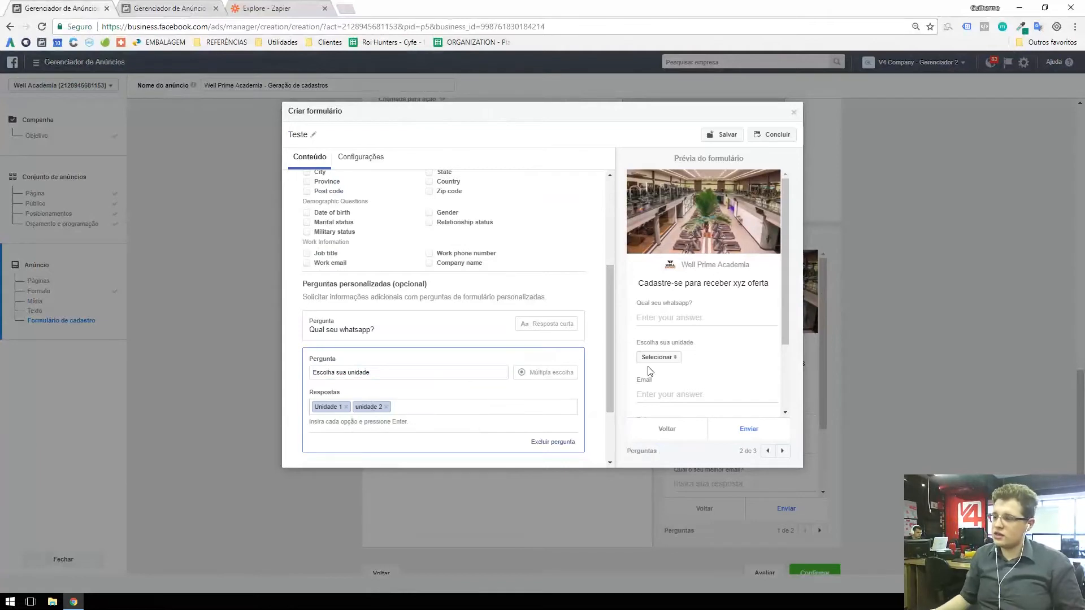
{"action": "left_click", "coordinate": [659, 357]}
{"action": "left_click", "coordinate": [395, 389]}
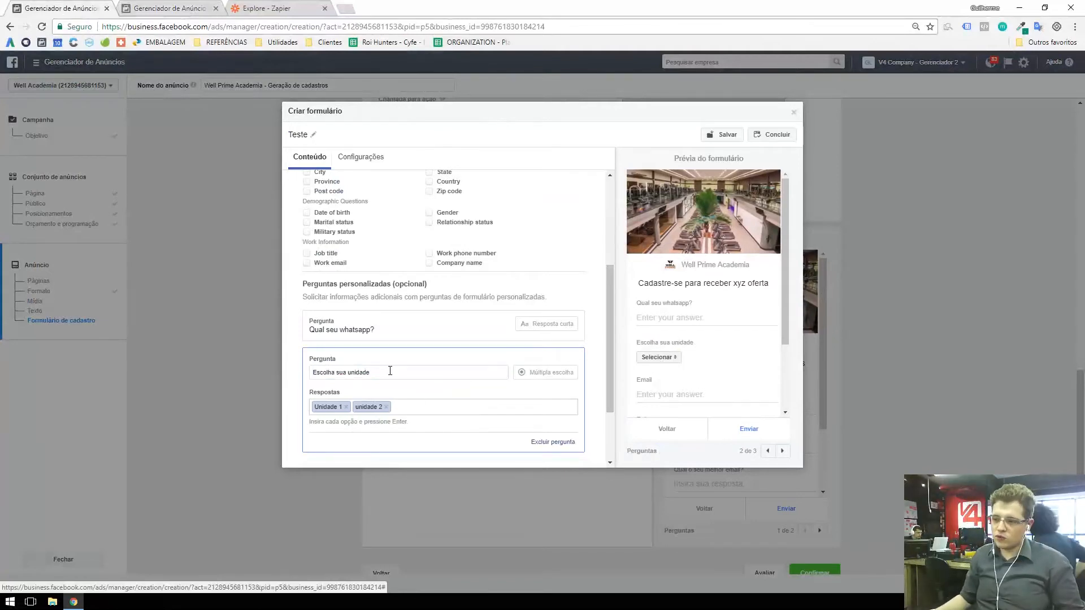
Step: Change the multiple-choice question's text to "Você confirmou seu telefone?"
{"action": "left_click_drag", "start_coordinate": [390, 371], "coordinate": [305, 382]}
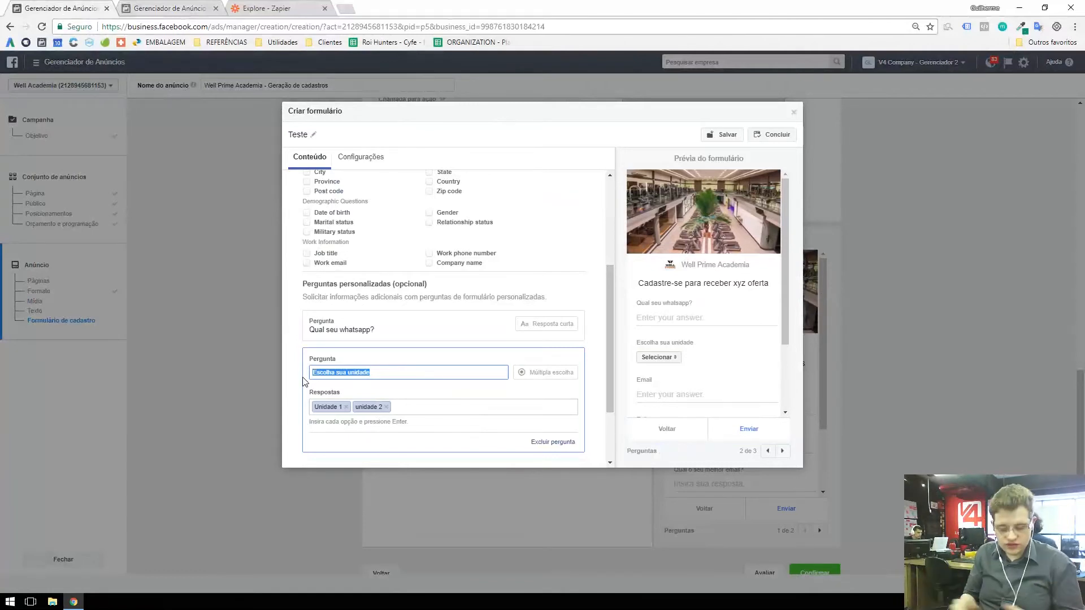
{"action": "key", "text": "BackSpace"}
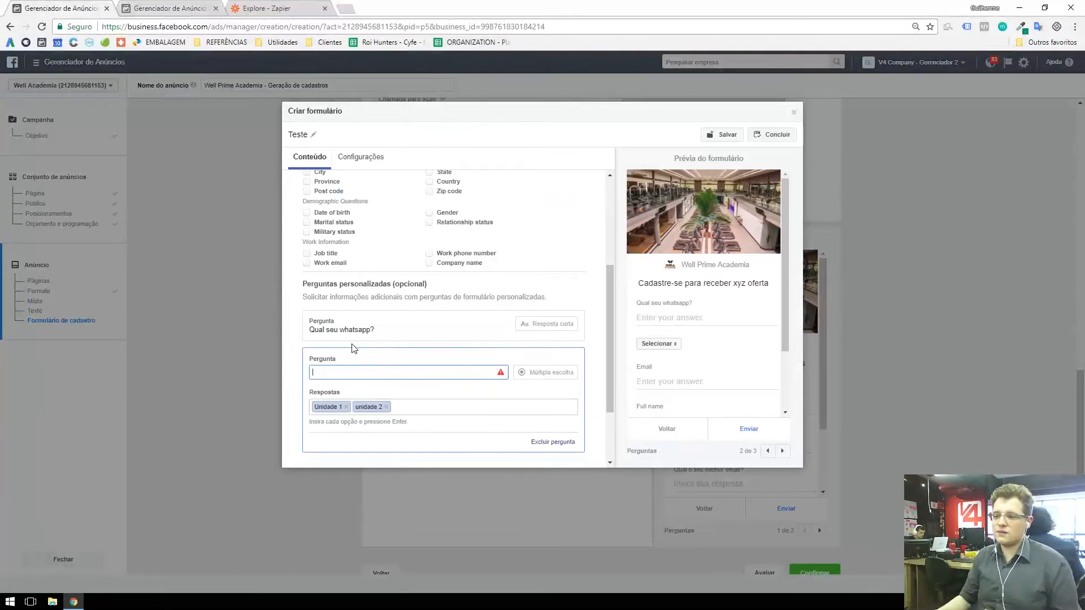
{"action": "left_click", "coordinate": [380, 372]}
{"action": "type", "text": "Você confi"}
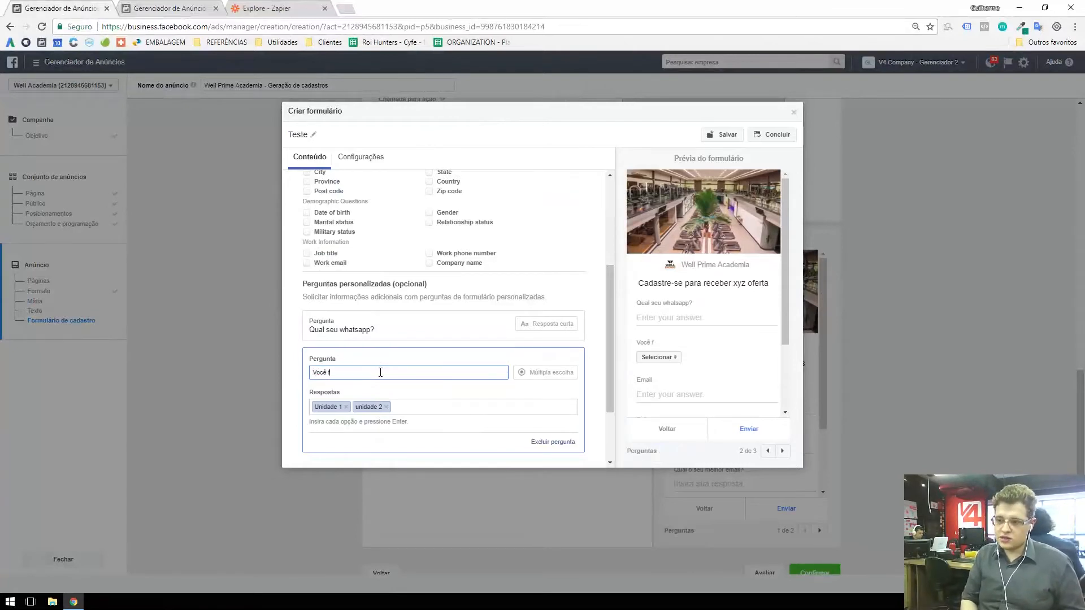
{"action": "type", "text": "rmou "}
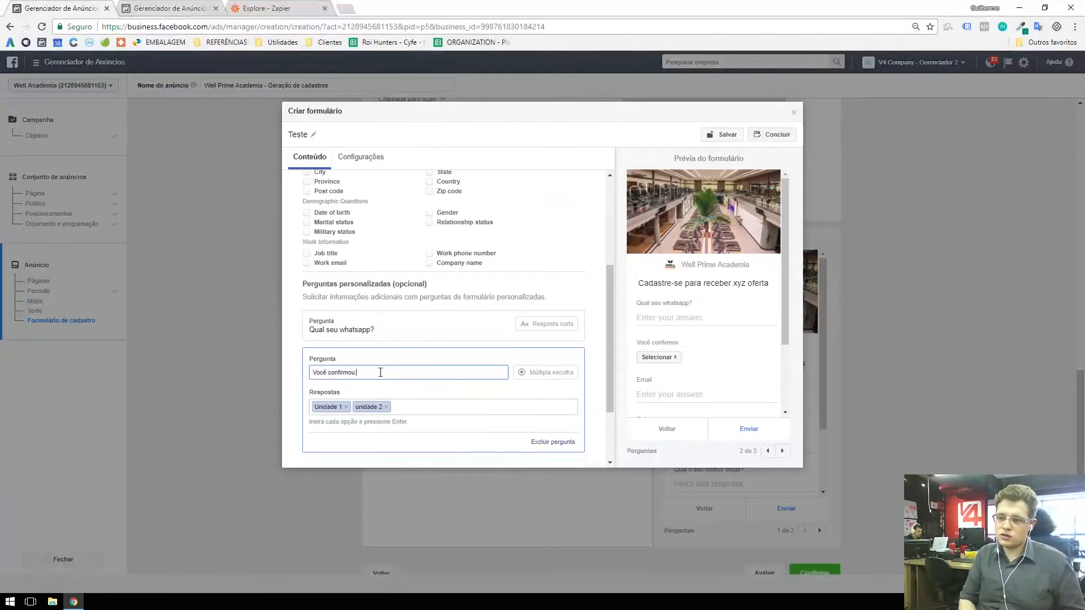
{"action": "type", "text": "seu telefone"}
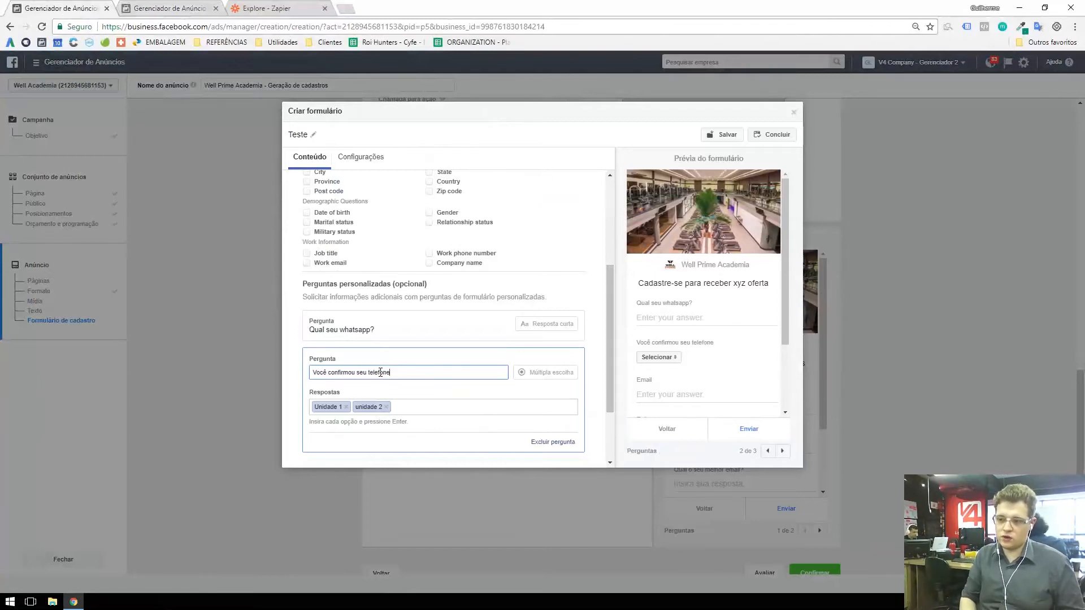
Step: Replace the multiple-choice answer options with "Sim" and "Não", and choose "Sim" in the form preview
{"action": "left_click", "coordinate": [404, 411]}
{"action": "key", "text": "BackSpace"}
{"action": "key", "text": "BackSpace"}
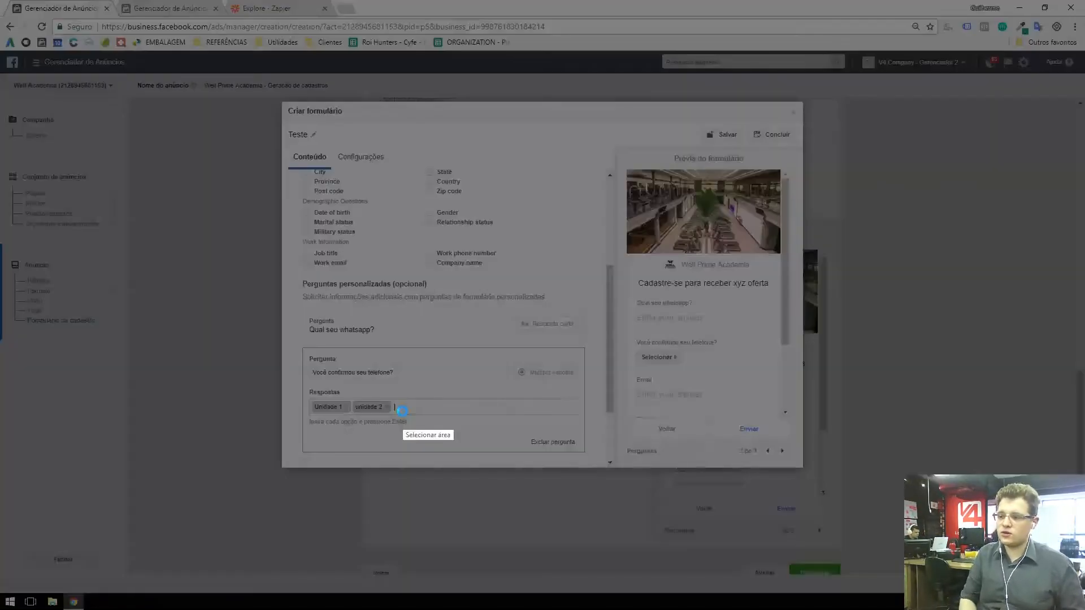
{"action": "type", "text": "Sim"}
{"action": "key", "text": "Return"}
{"action": "type", "text": "Nãio"}
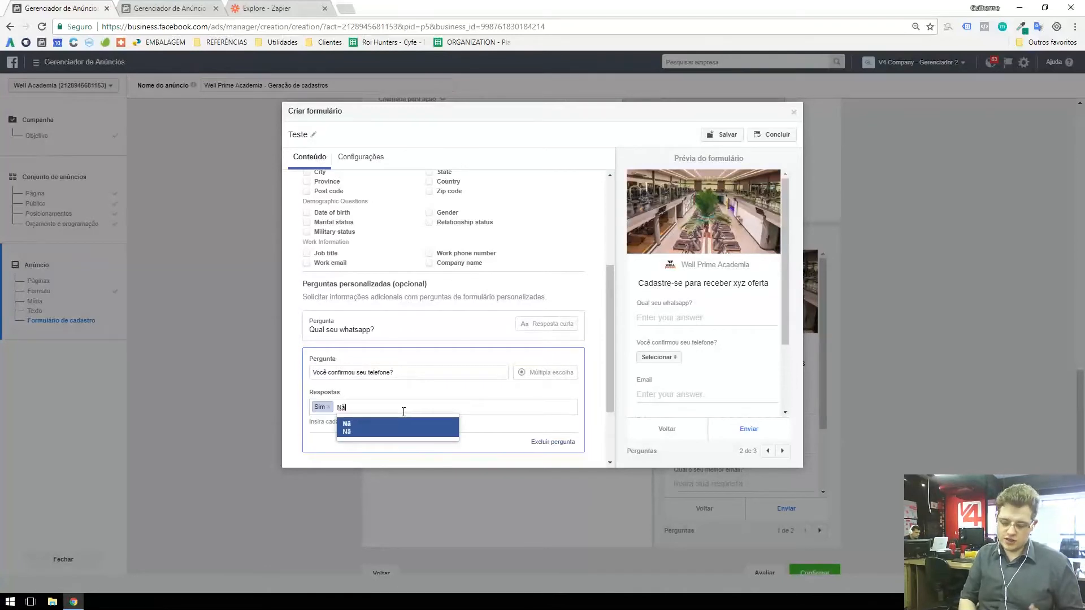
{"action": "type", "text": "o"}
{"action": "key", "text": "Return"}
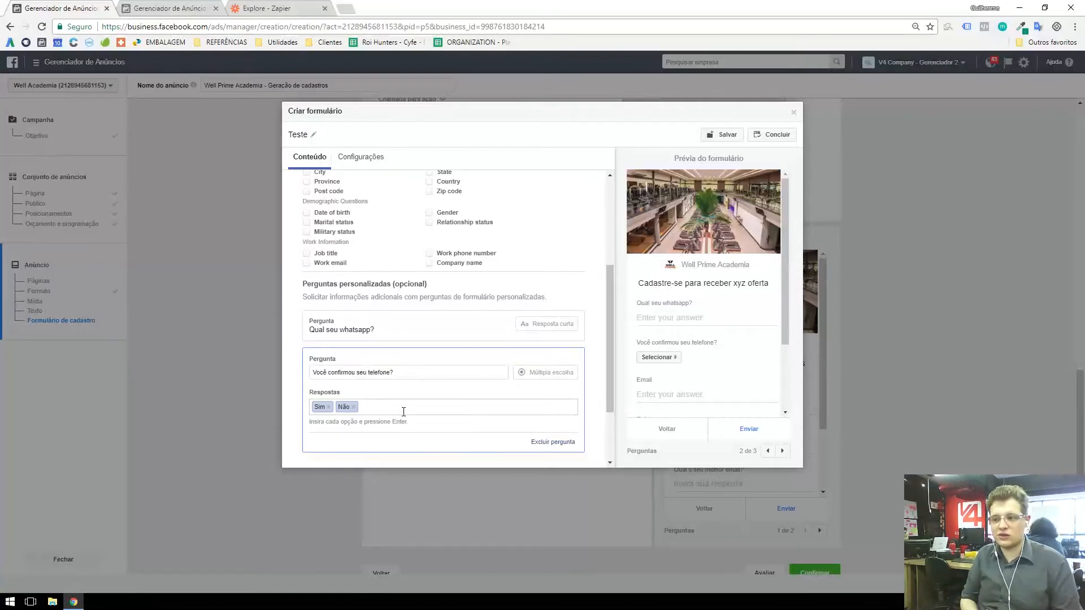
{"action": "left_click", "coordinate": [658, 357]}
{"action": "left_click", "coordinate": [652, 373]}
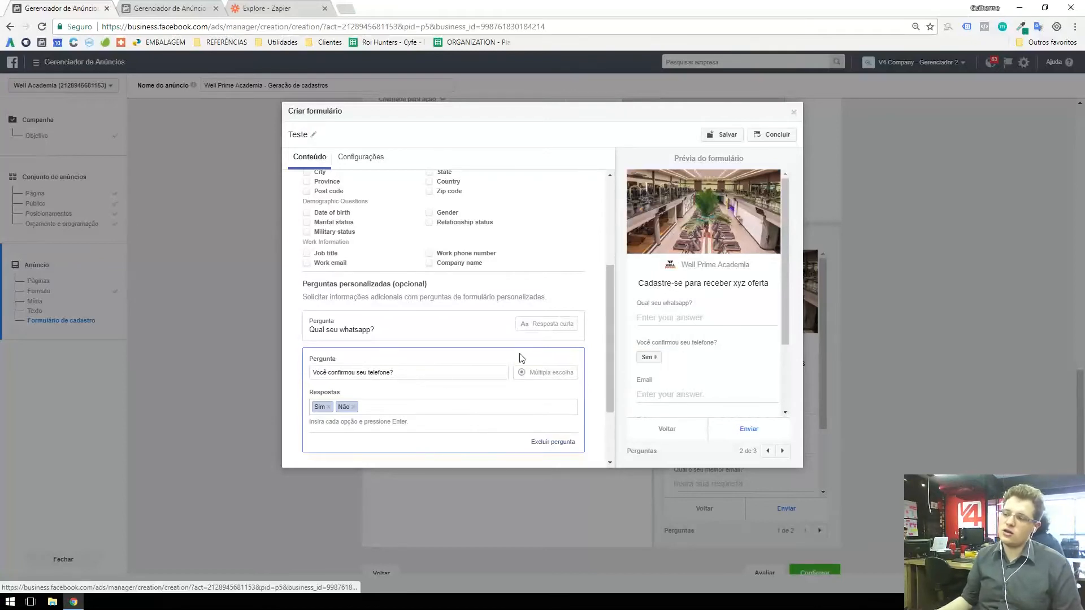
Step: Add a conditional custom question below the multiple-choice question
{"action": "scroll", "coordinate": [394, 402], "scroll_direction": "down", "scroll_amount": 2}
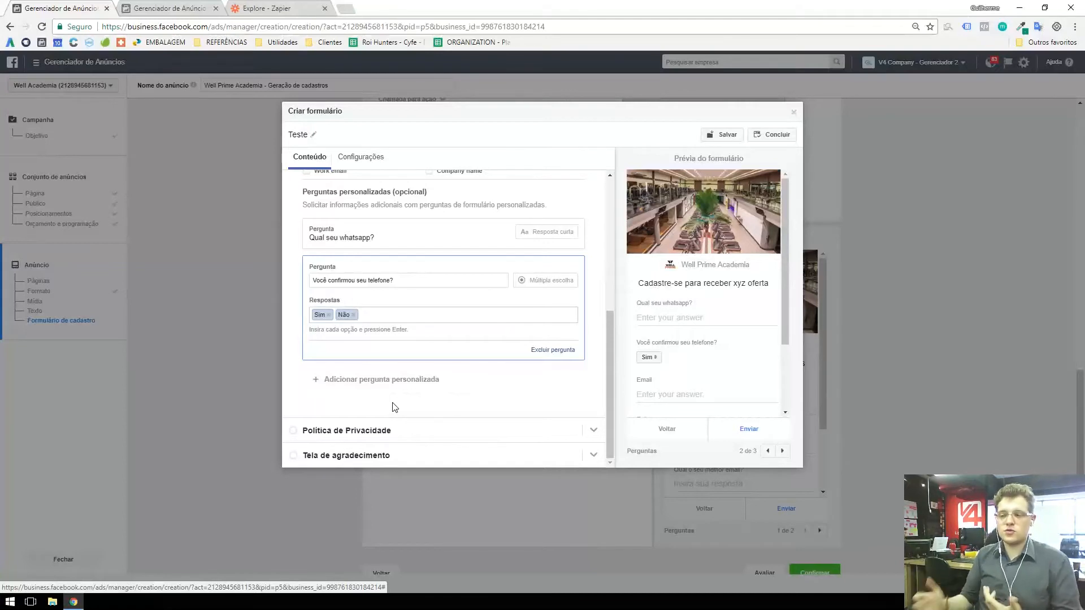
{"action": "left_click", "coordinate": [375, 386]}
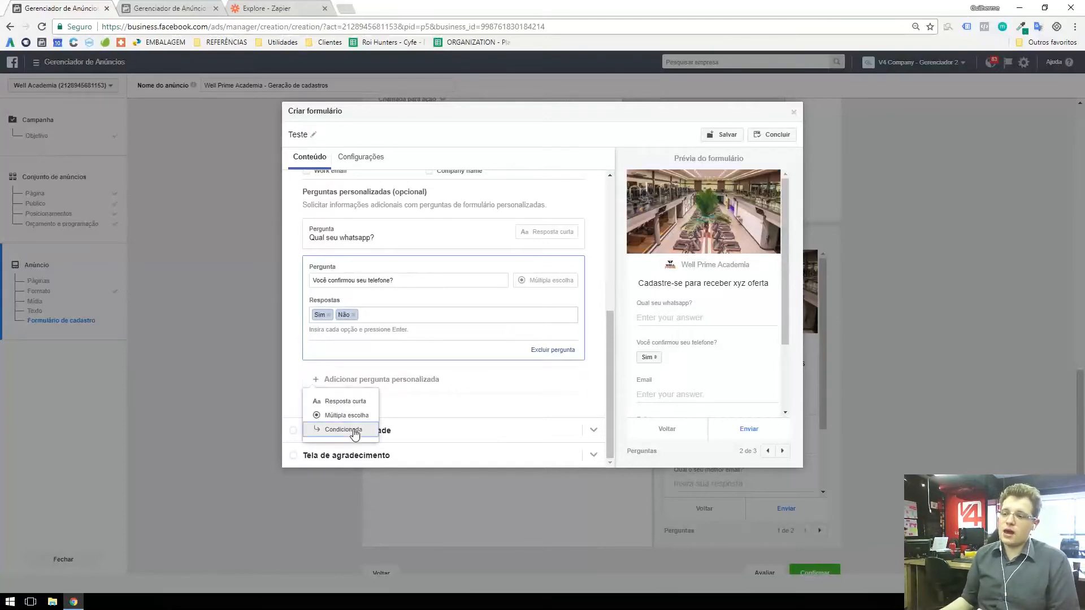
{"action": "left_click", "coordinate": [354, 433]}
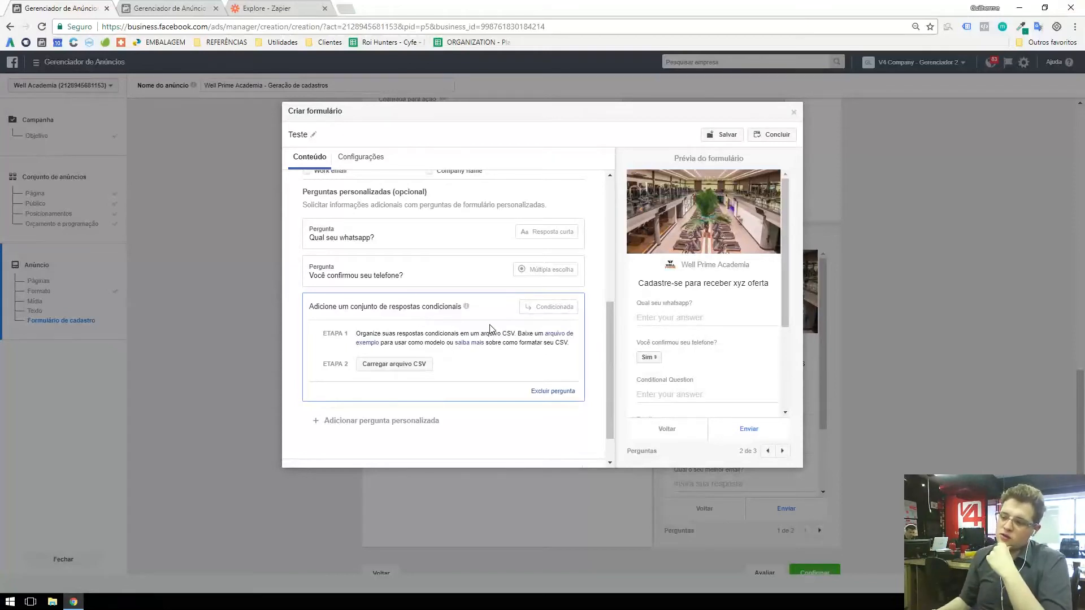
Step: Download the example CSV for conditional answers and examine its rows in Excel
{"action": "left_click", "coordinate": [372, 348]}
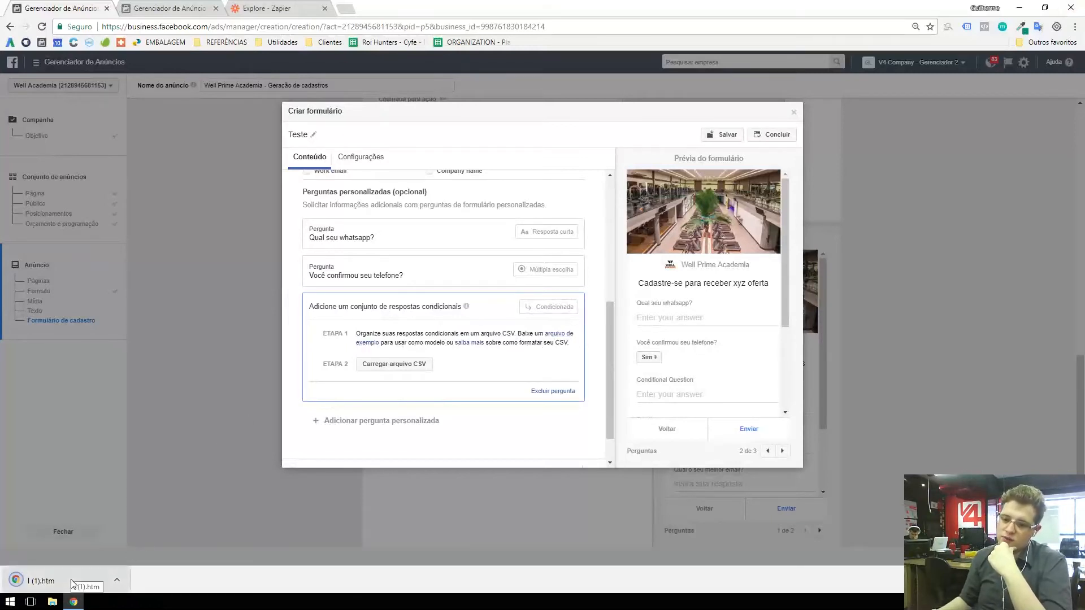
{"action": "left_click", "coordinate": [70, 578]}
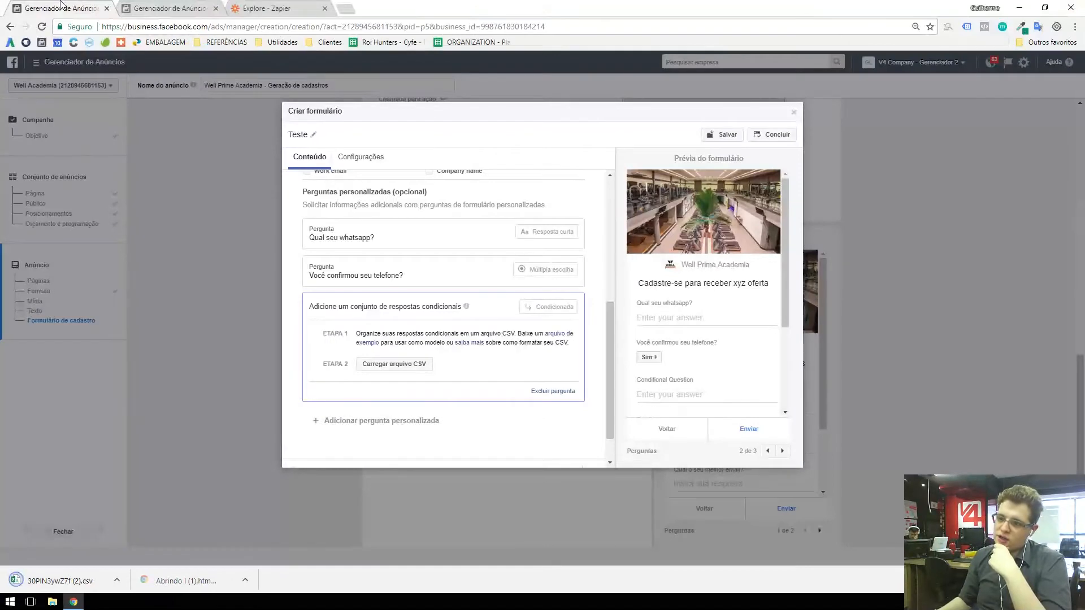
{"action": "left_click", "coordinate": [64, 581]}
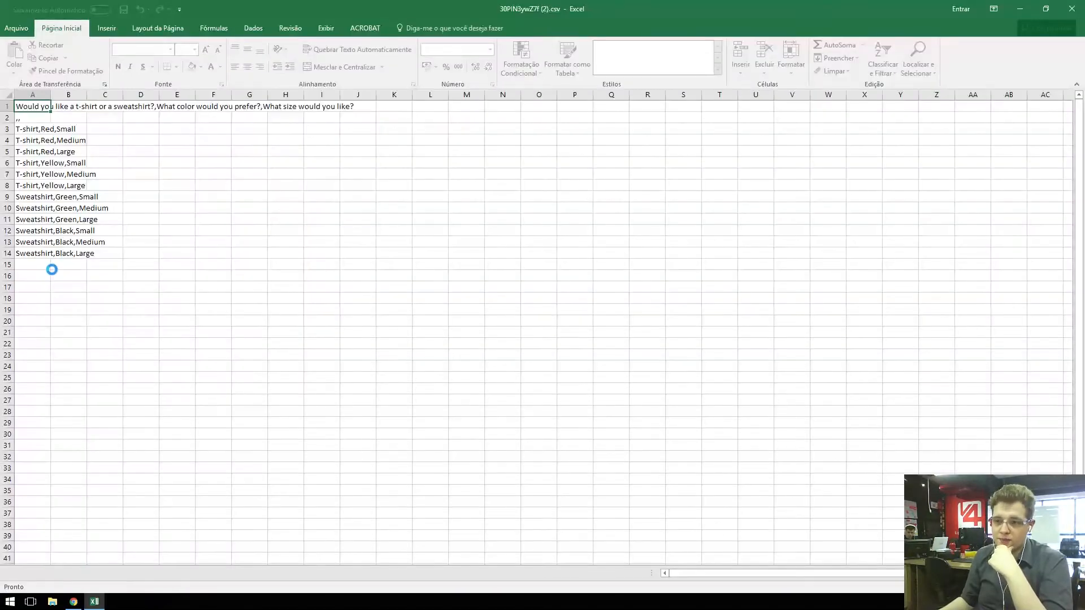
{"action": "left_click_drag", "start_coordinate": [49, 276], "coordinate": [49, 130]}
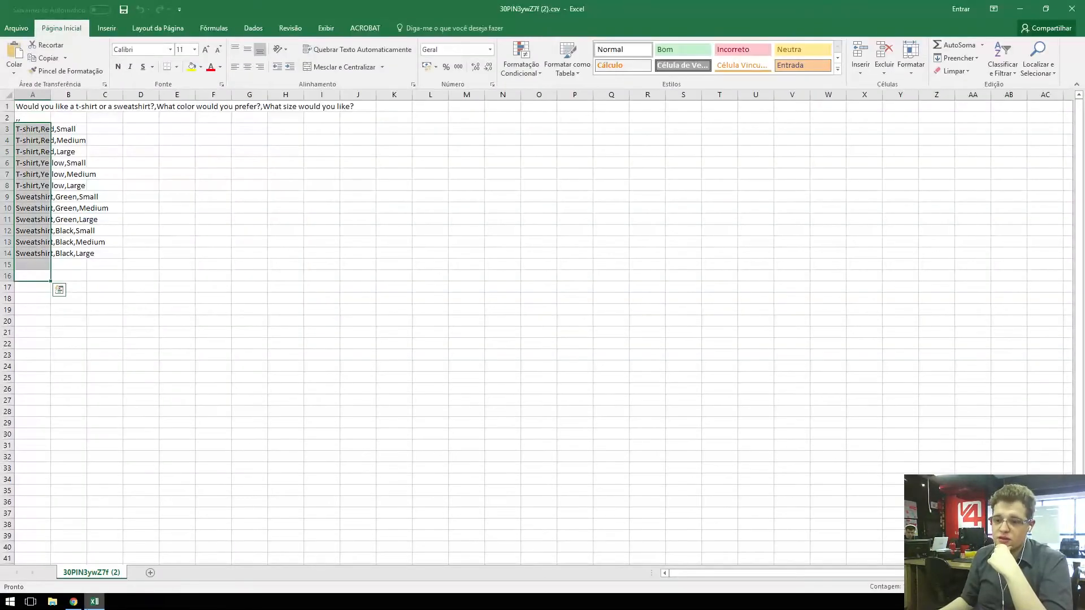
{"action": "left_click", "coordinate": [78, 298]}
Step: Return to the lead form in Chrome and delete the conditional question
{"action": "left_click", "coordinate": [73, 602]}
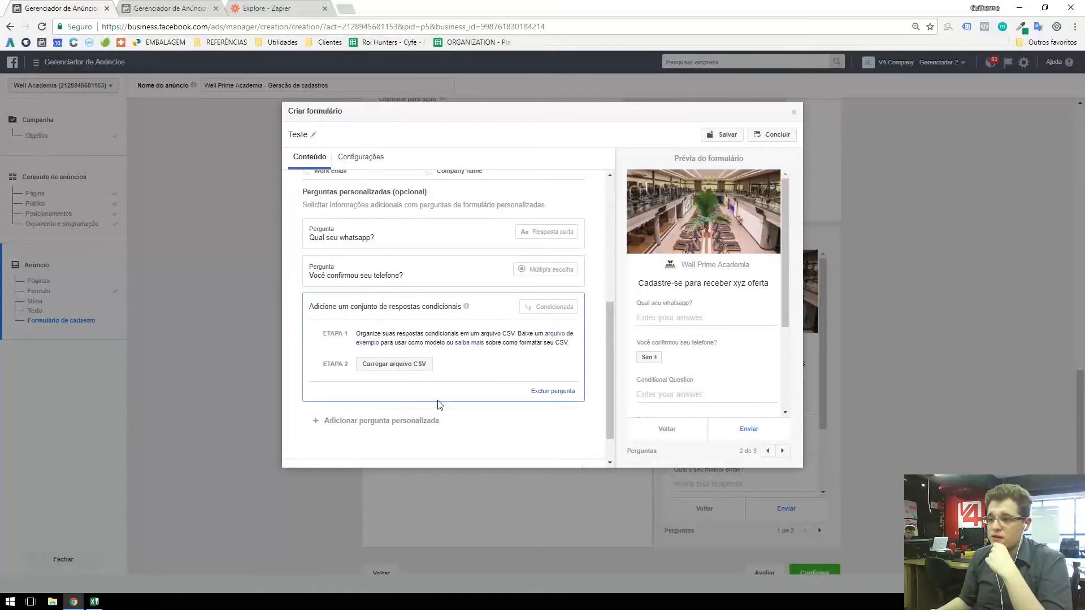
{"action": "left_click", "coordinate": [552, 391]}
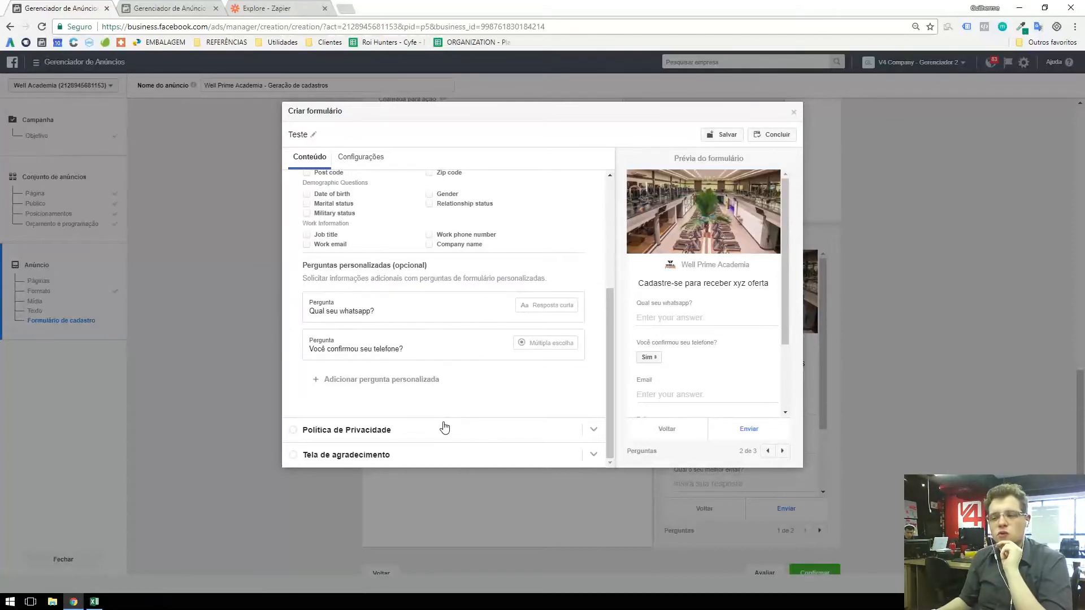
Step: Examine the privacy policy settings, enabling the custom legal notice to view its fields and disabling it again
{"action": "left_click", "coordinate": [365, 435]}
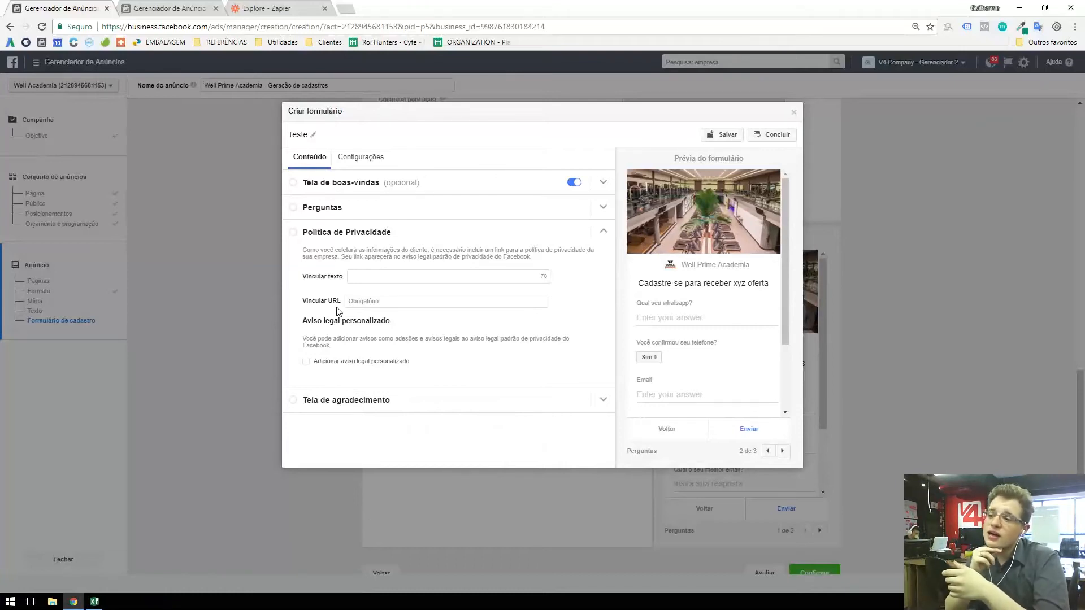
{"action": "left_click", "coordinate": [375, 279]}
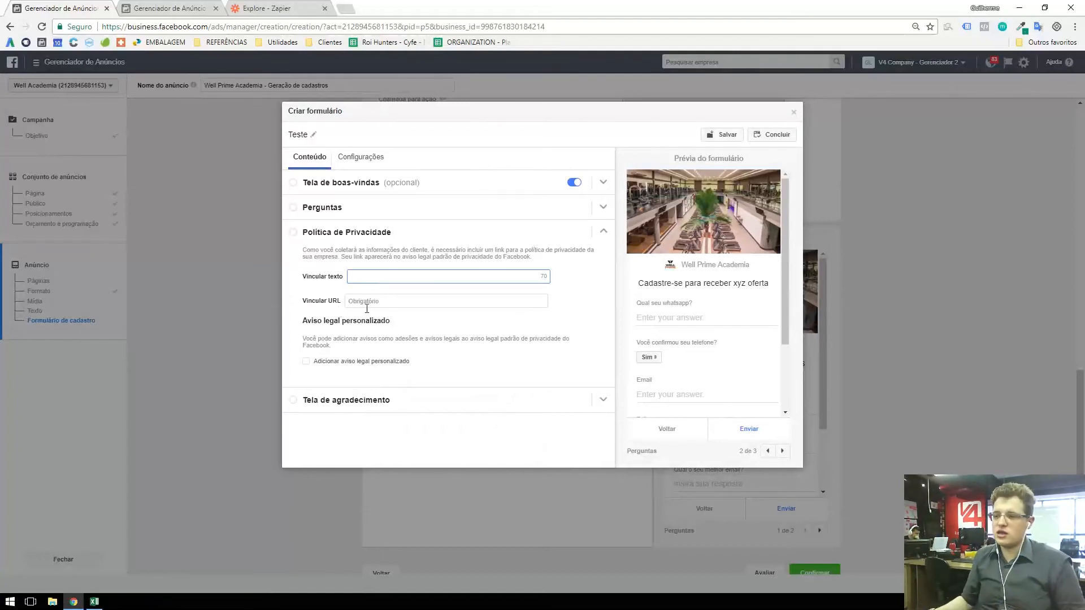
{"action": "left_click", "coordinate": [336, 361]}
{"action": "scroll", "coordinate": [370, 326], "scroll_direction": "down", "scroll_amount": 1}
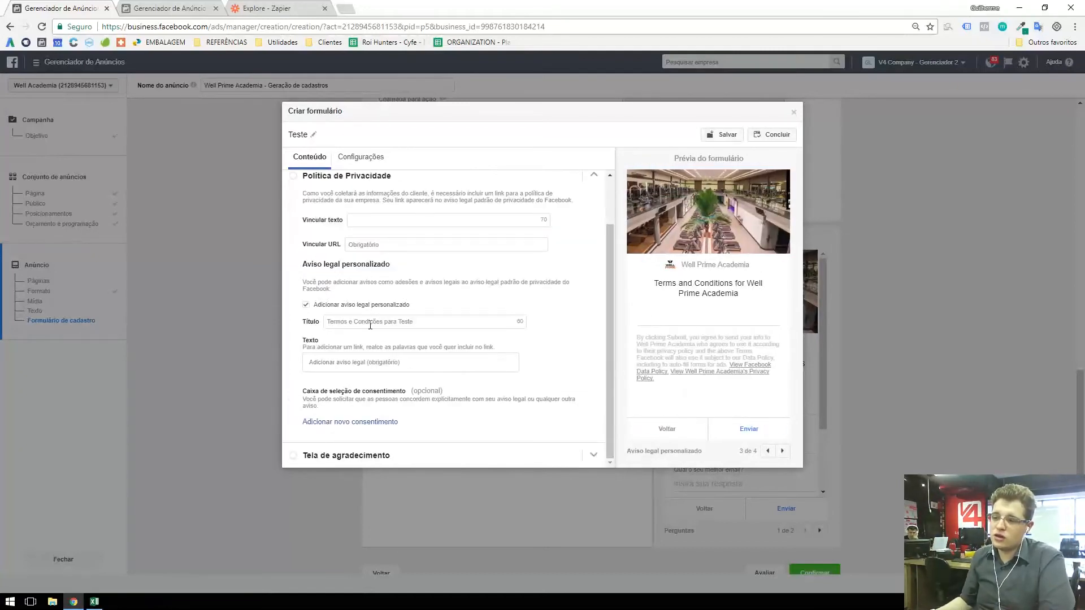
{"action": "left_click", "coordinate": [347, 306]}
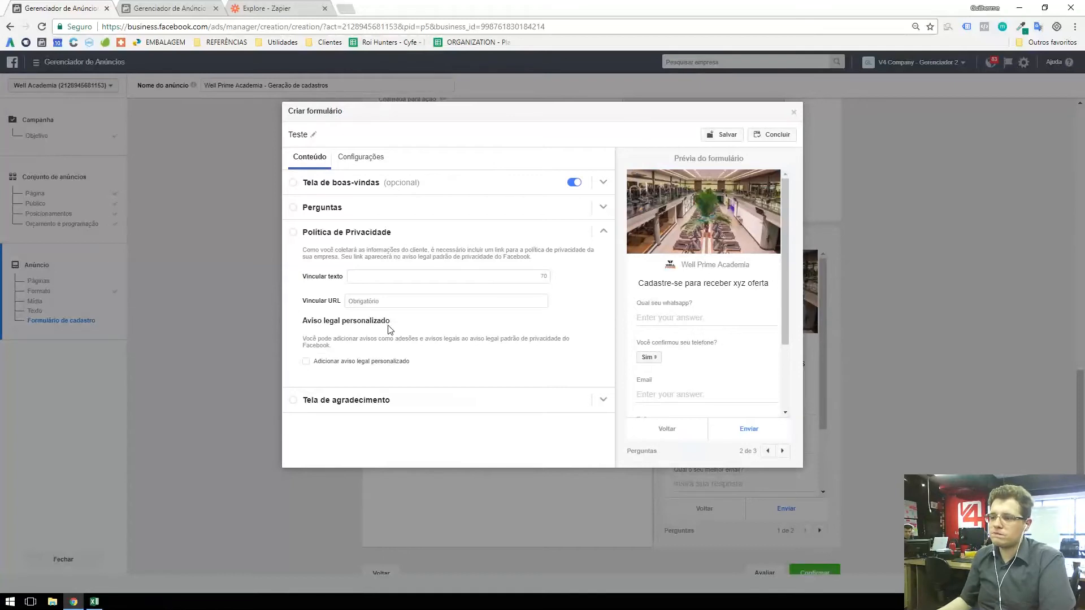
Step: Examine the thank-you screen's message, website link setting and website button in the form preview
{"action": "left_click", "coordinate": [343, 401]}
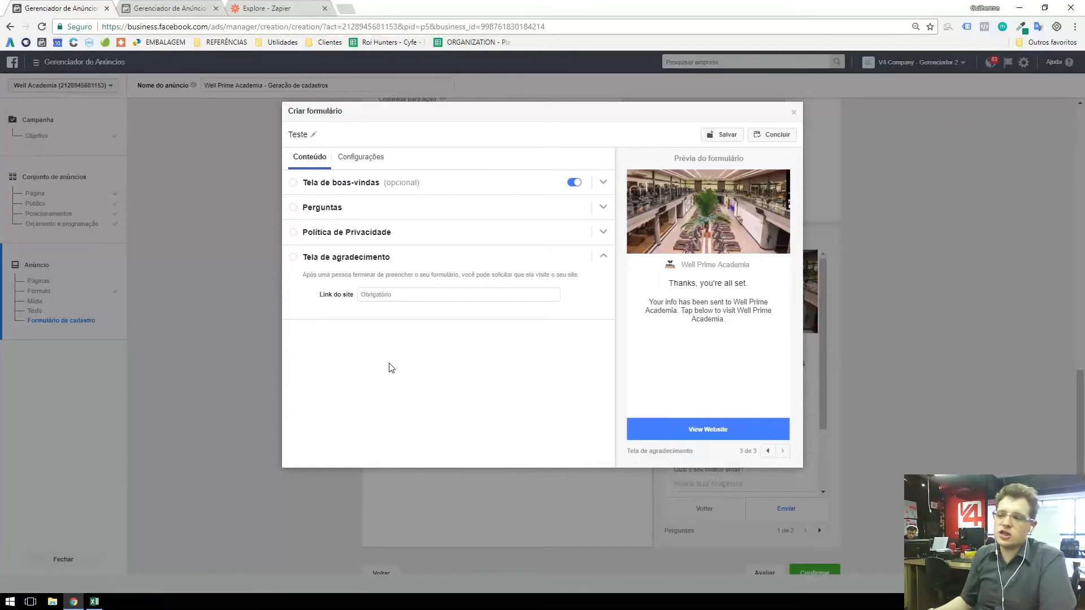
{"action": "left_click_drag", "start_coordinate": [669, 284], "coordinate": [724, 318]}
{"action": "left_click", "coordinate": [725, 318]}
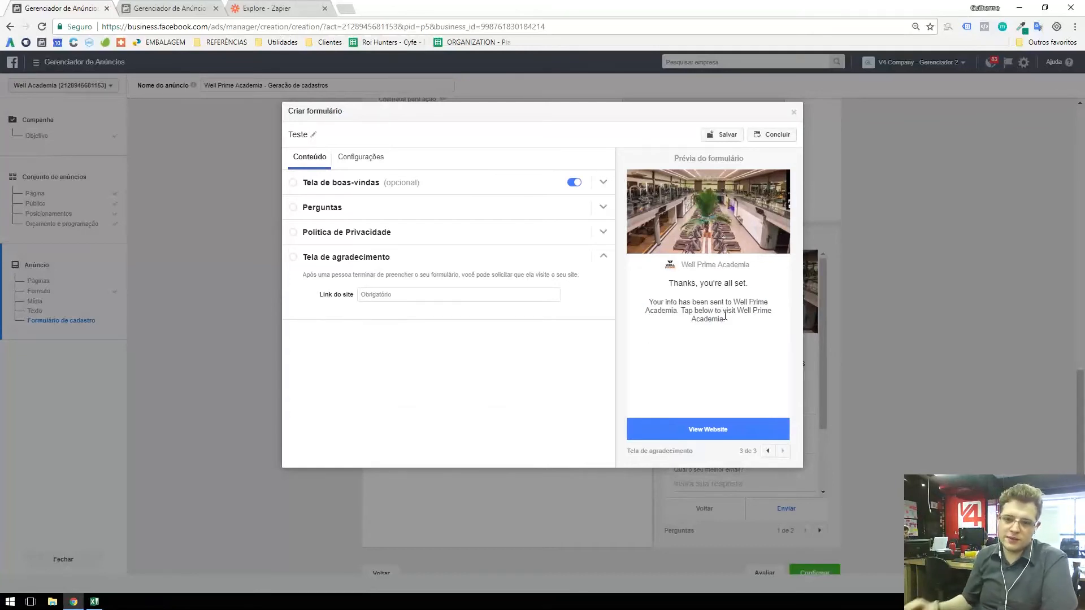
{"action": "left_click", "coordinate": [362, 294]}
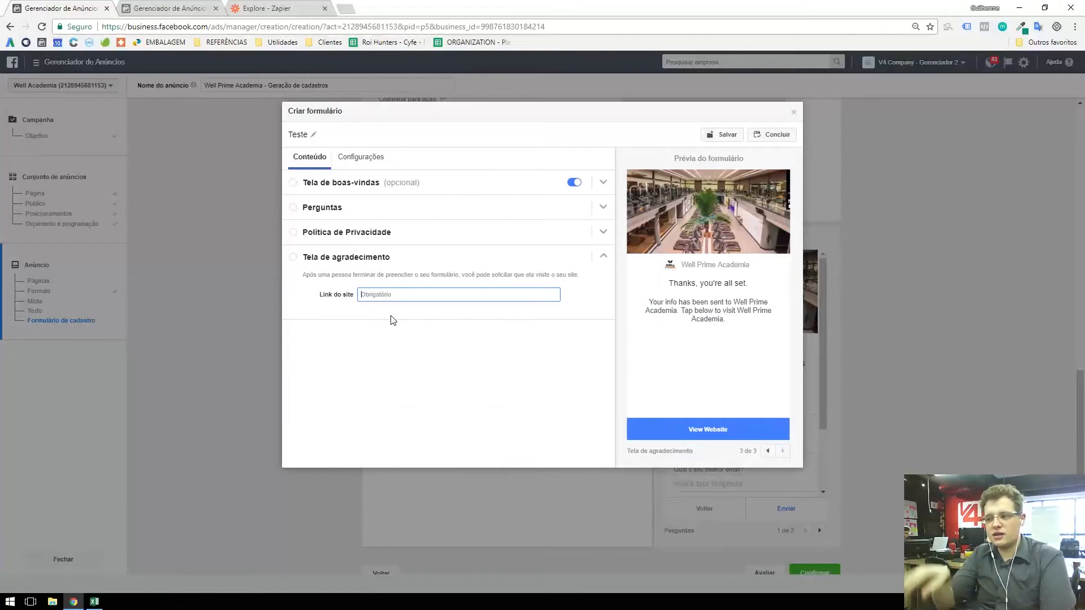
{"action": "left_click", "coordinate": [742, 433]}
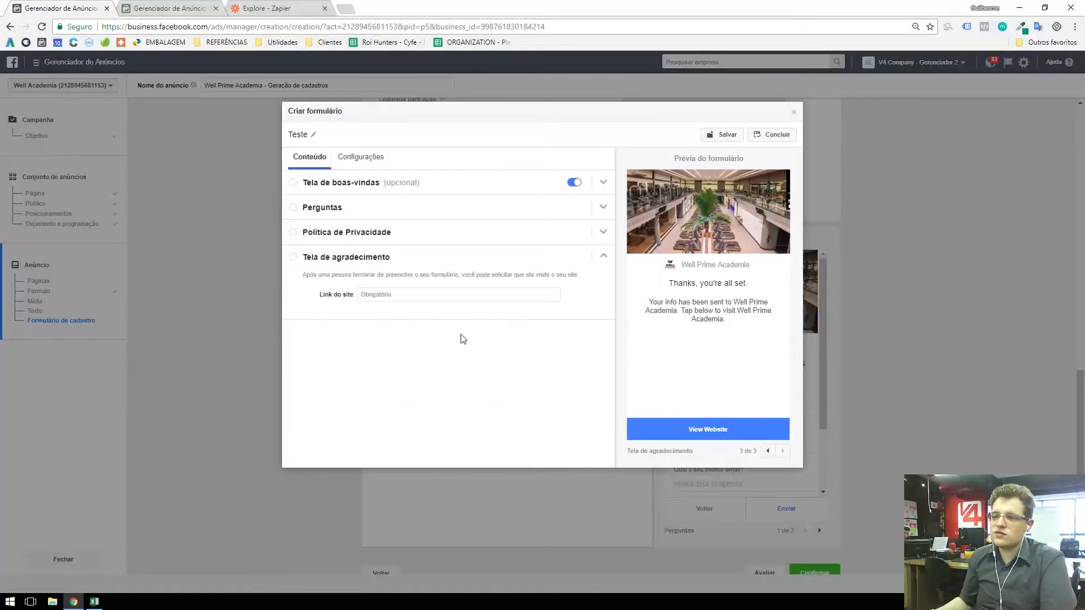
Step: Set the form language to Português (Brasil) and check the translated thank-you message in the preview
{"action": "left_click", "coordinate": [365, 160]}
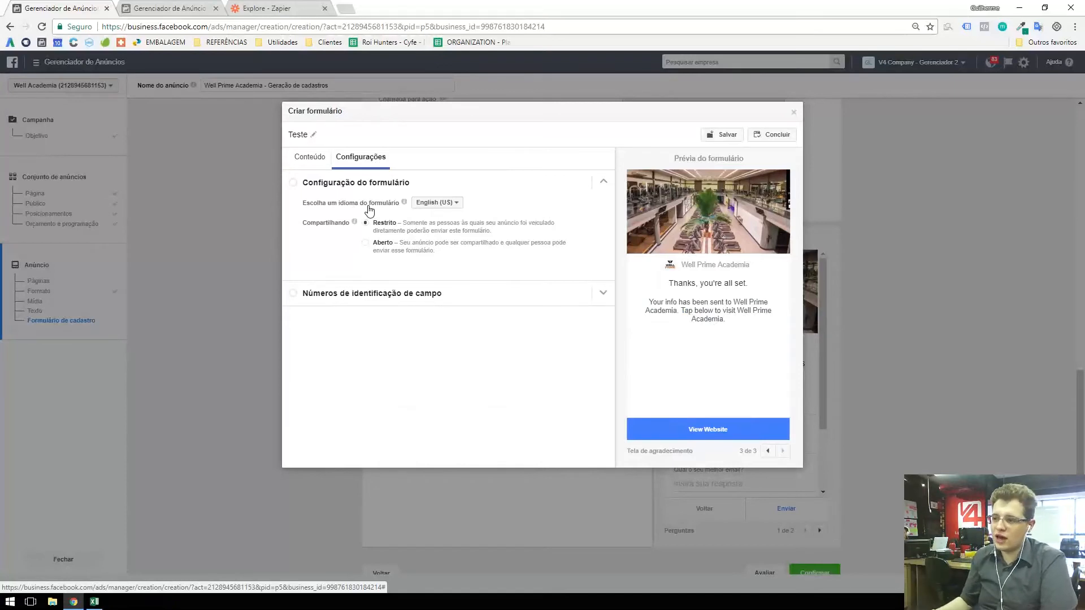
{"action": "left_click", "coordinate": [433, 203]}
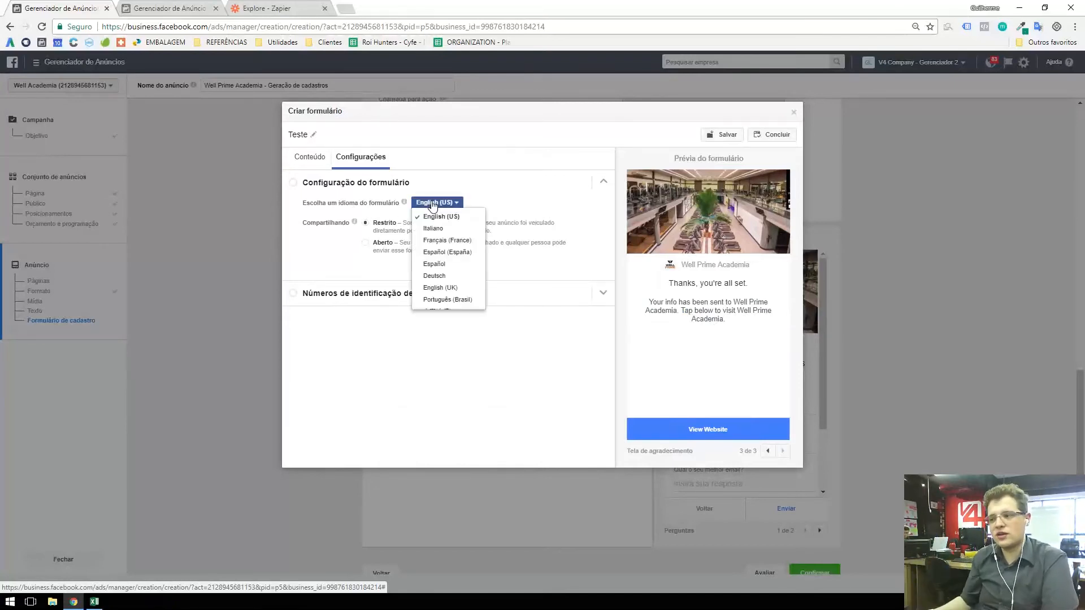
{"action": "left_click", "coordinate": [462, 300]}
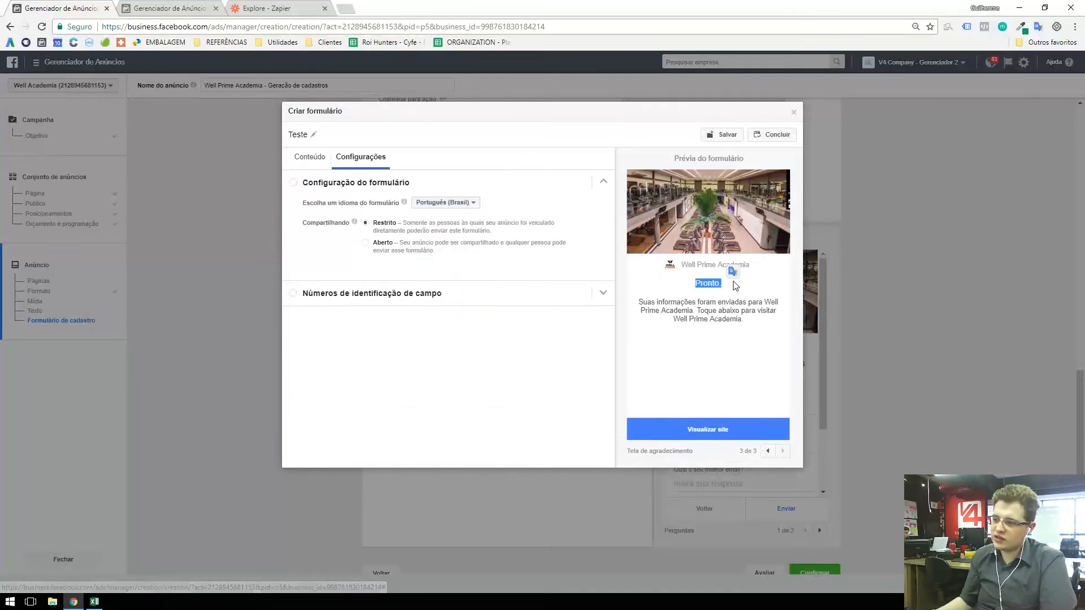
{"action": "left_click_drag", "start_coordinate": [655, 303], "coordinate": [745, 305]}
{"action": "left_click", "coordinate": [722, 319]}
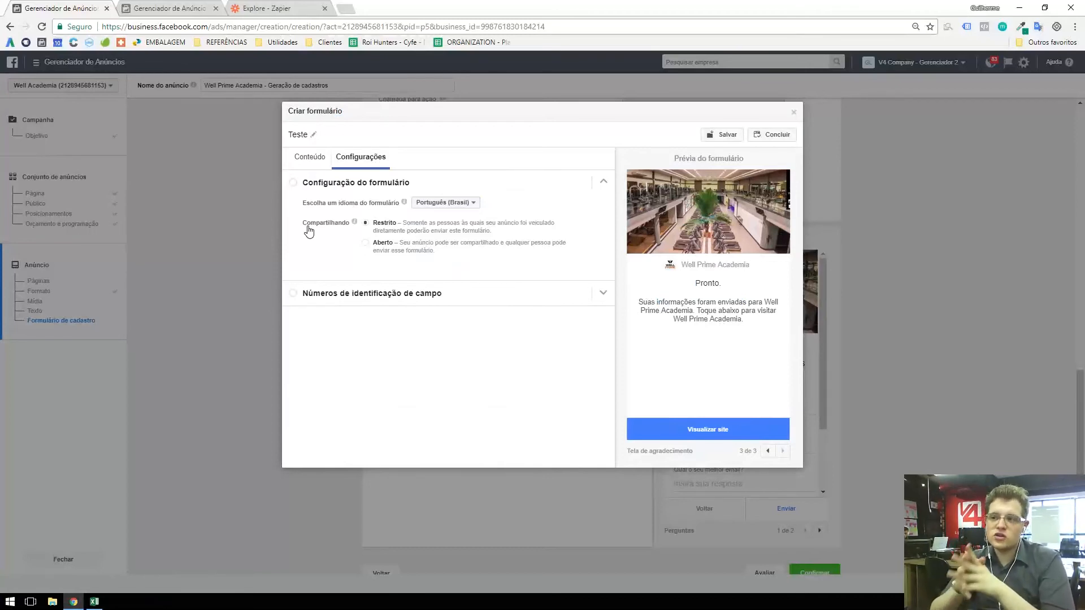
Step: Review the identifiers of the form's fields and switch to the Zapier Explore page
{"action": "left_click", "coordinate": [379, 296]}
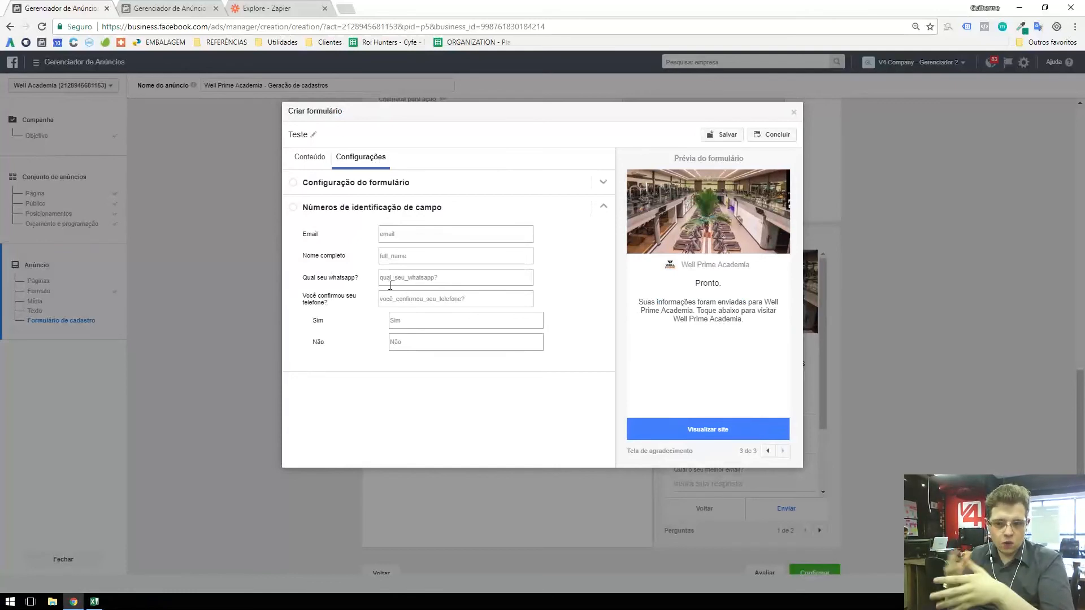
{"action": "left_click", "coordinate": [255, 13]}
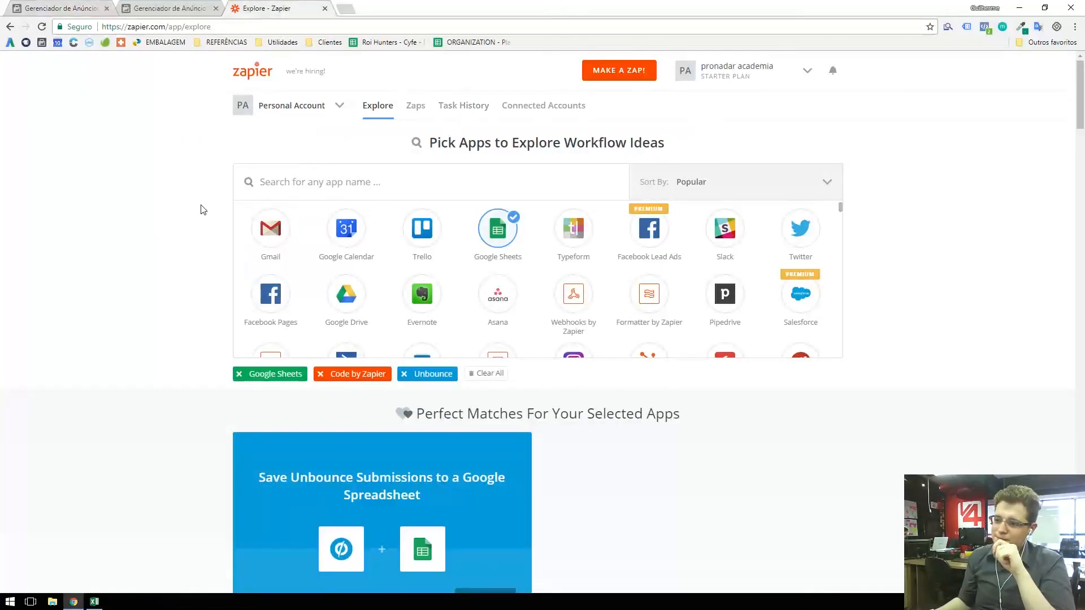
Step: Browse Zapier's list of available apps and search it for "lead" to locate the Facebook Lead Ads integration
{"action": "scroll", "coordinate": [393, 250], "scroll_direction": "down", "scroll_amount": 15}
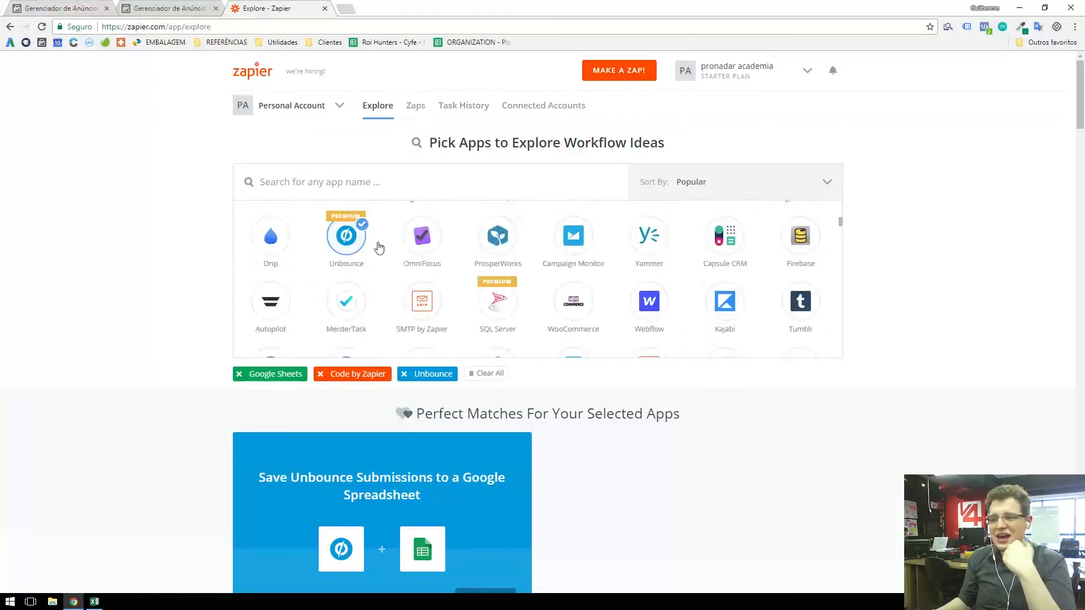
{"action": "scroll", "coordinate": [376, 247], "scroll_direction": "down", "scroll_amount": 10}
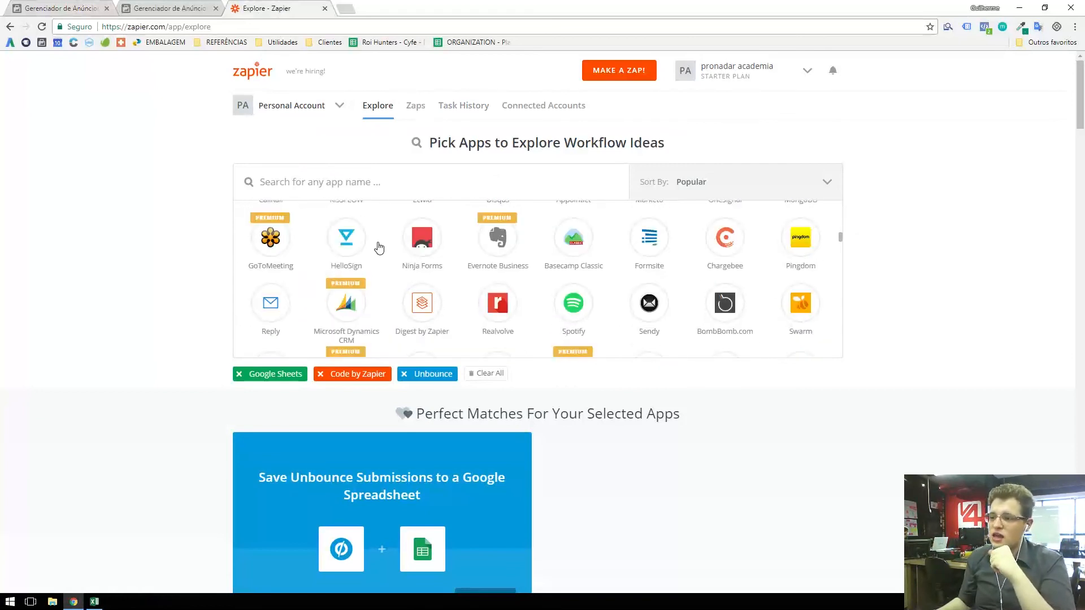
{"action": "left_click", "coordinate": [342, 191]}
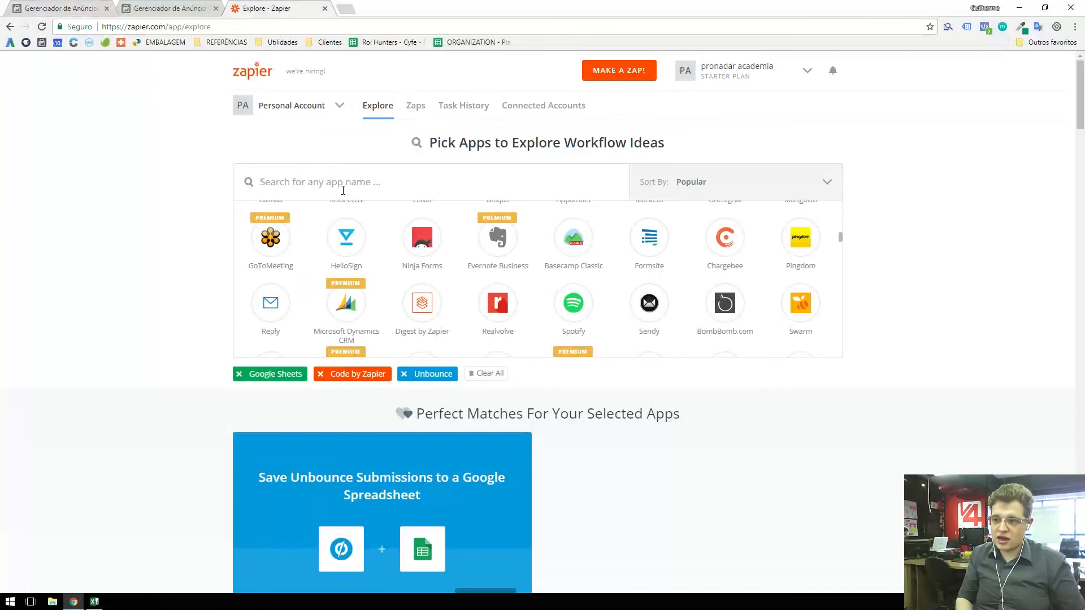
{"action": "type", "text": "lead"}
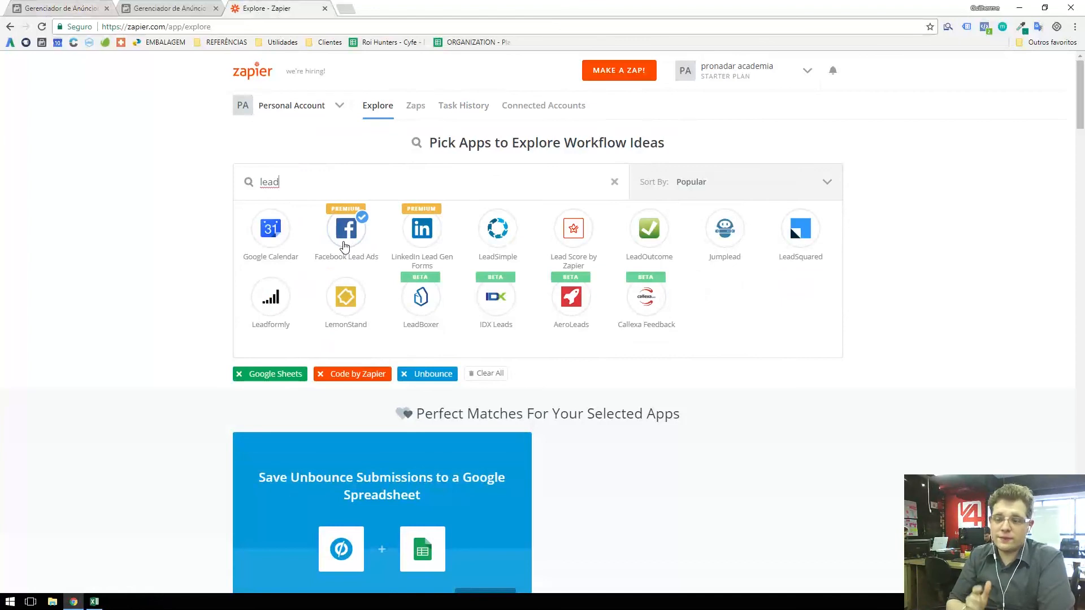
Step: Switch back to the Facebook Ads Manager lead form and try to save the form Teste
{"action": "left_click", "coordinate": [59, 8]}
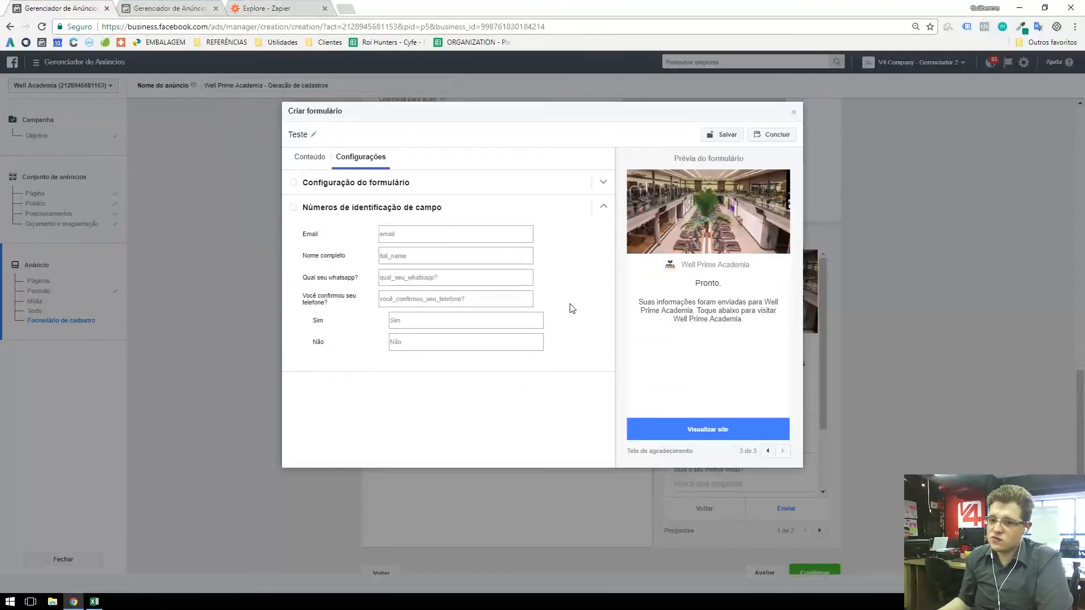
{"action": "left_click", "coordinate": [736, 135]}
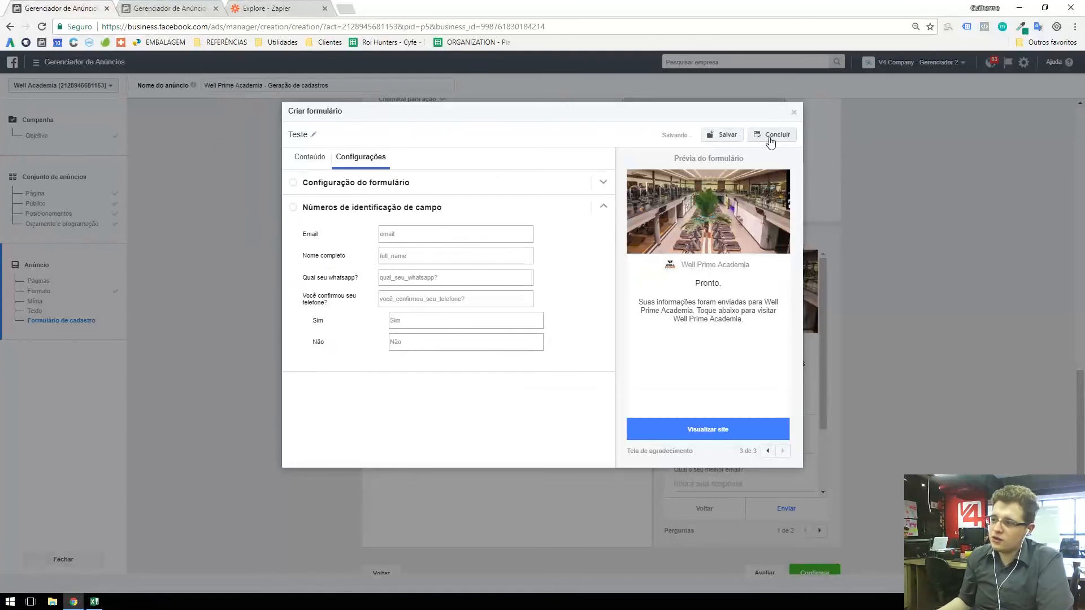
{"action": "left_click", "coordinate": [731, 140]}
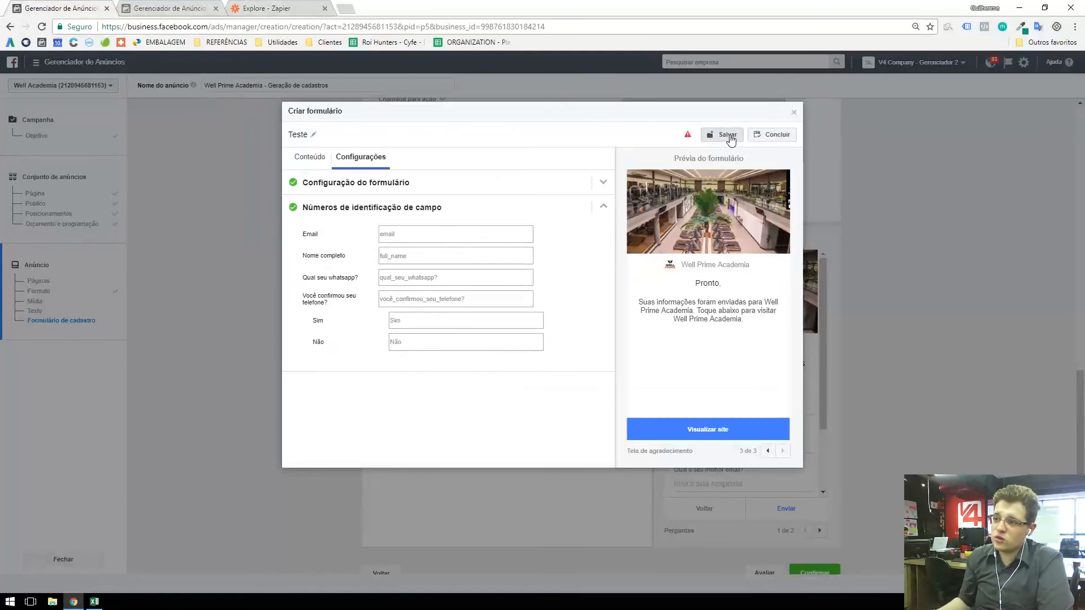